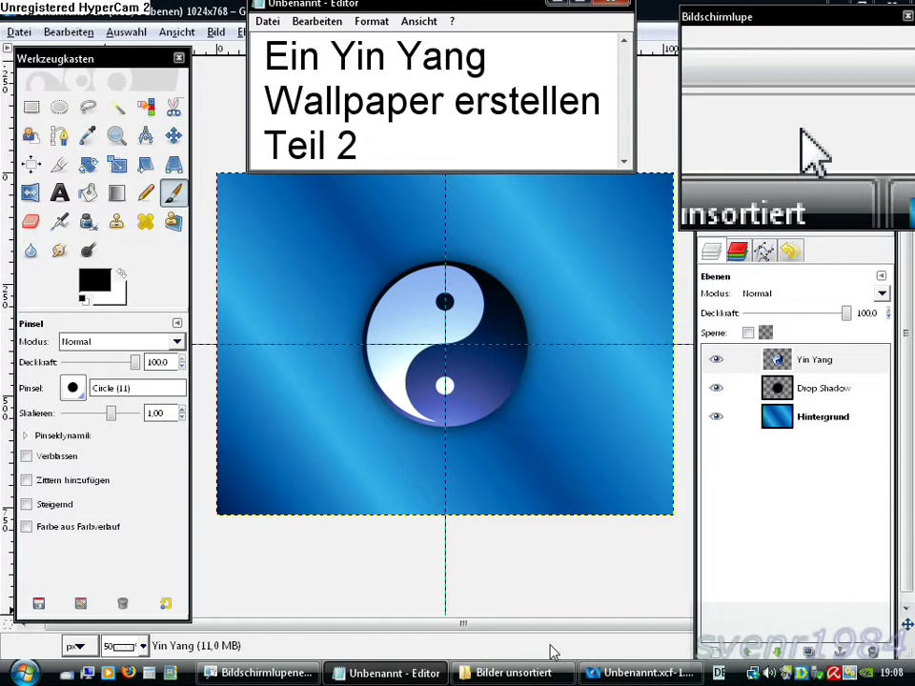
- Drag the Yang picture from the 'Bilder unsortiert' folder onto the GIMP canvas as a new layer
left_click(515, 673)
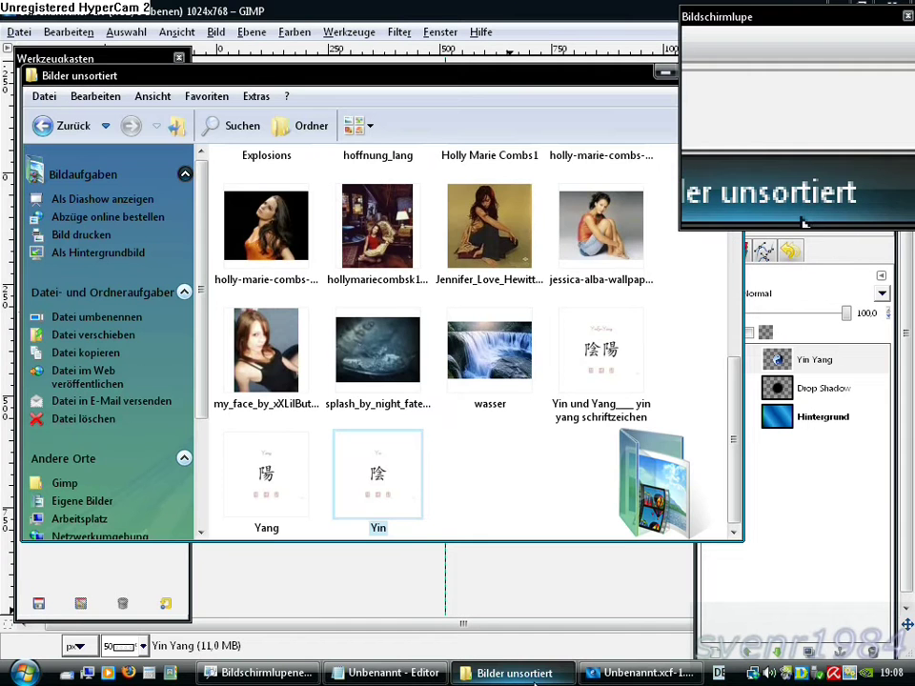
mouse_move(274, 495)
left_mouse_down()
mouse_move(306, 577)
mouse_move(338, 602)
left_mouse_up()
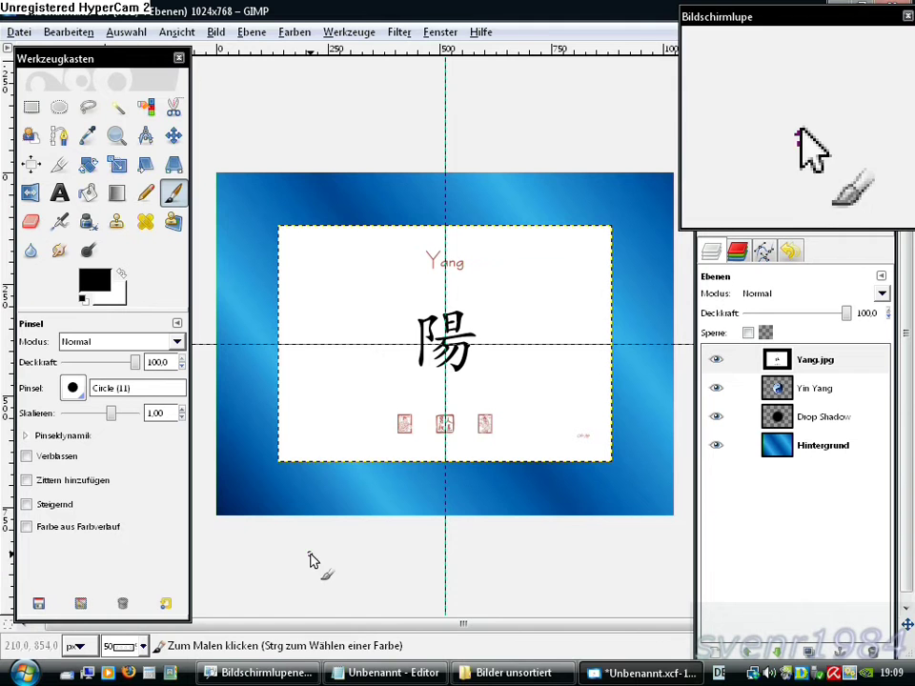
- Erase the small stamps and caption text along the card's bottom with a size-10 eraser
left_click(32, 227)
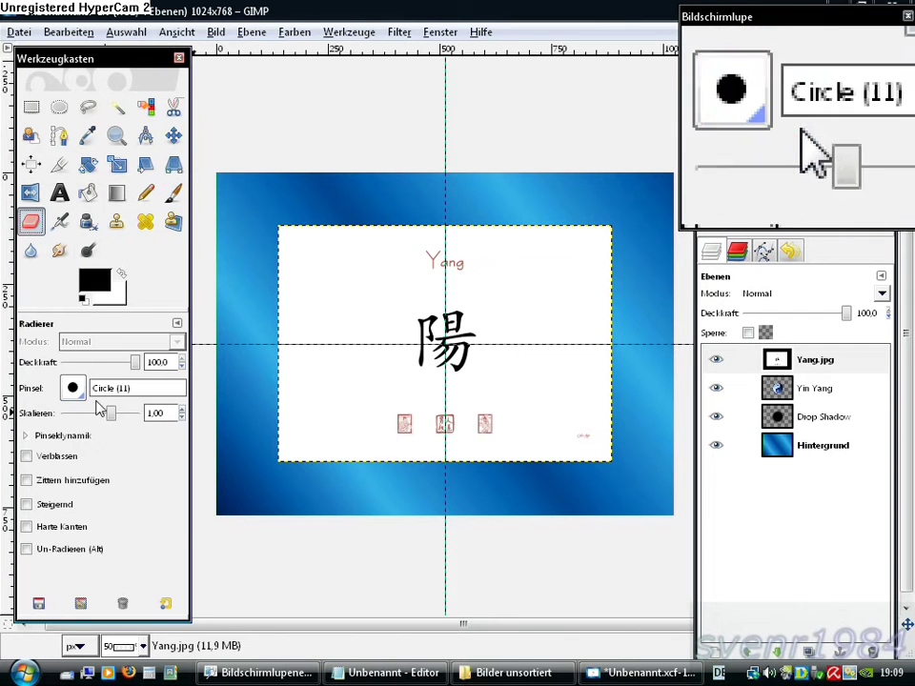
left_click_drag(110, 412, 145, 412)
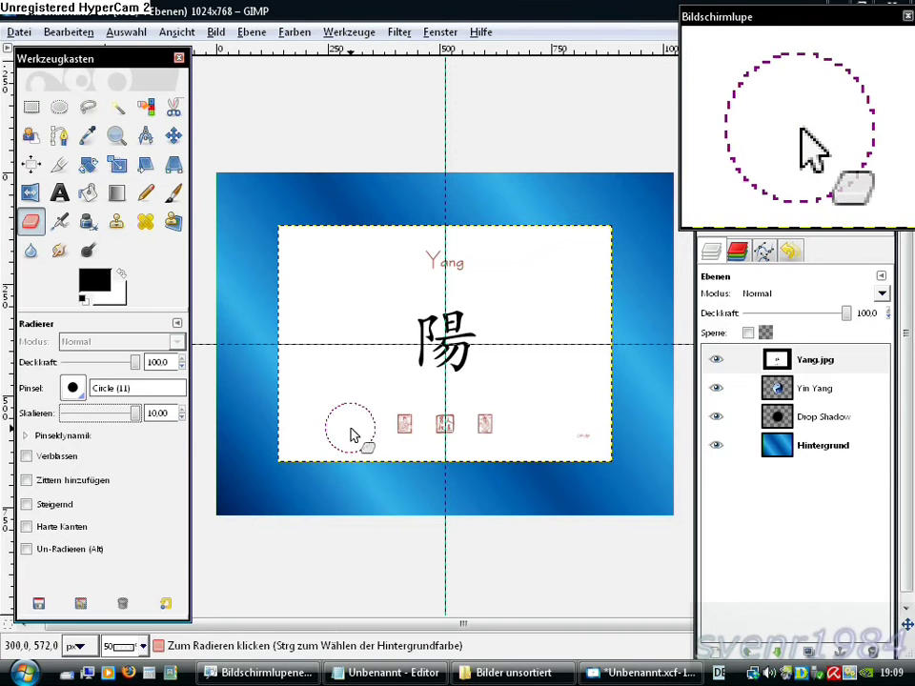
left_click_drag(350, 435, 588, 434)
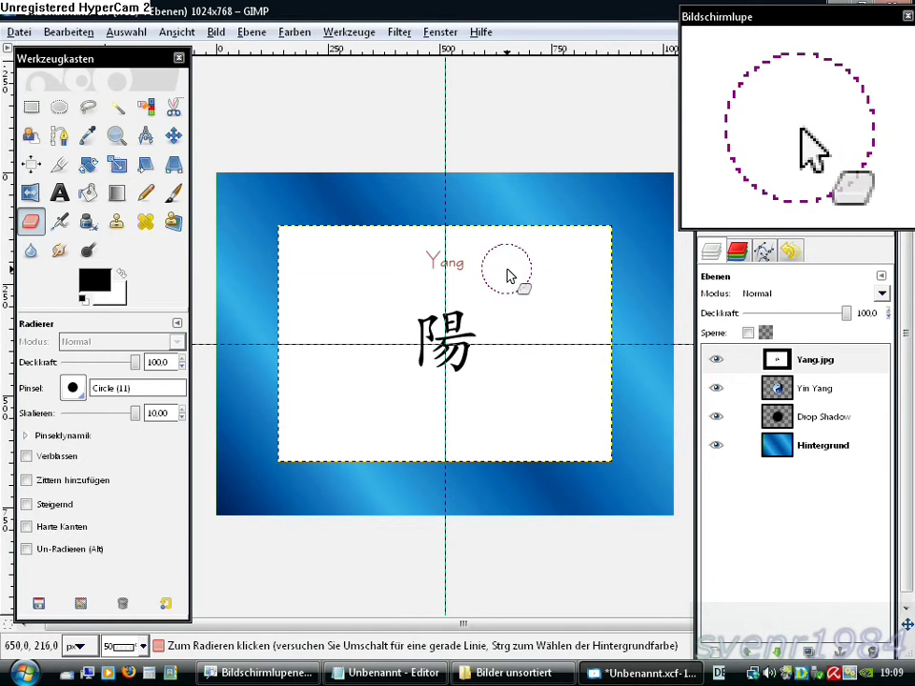
- Make the Yang layer's white background transparent with Color to Transparency
right_click(306, 382)
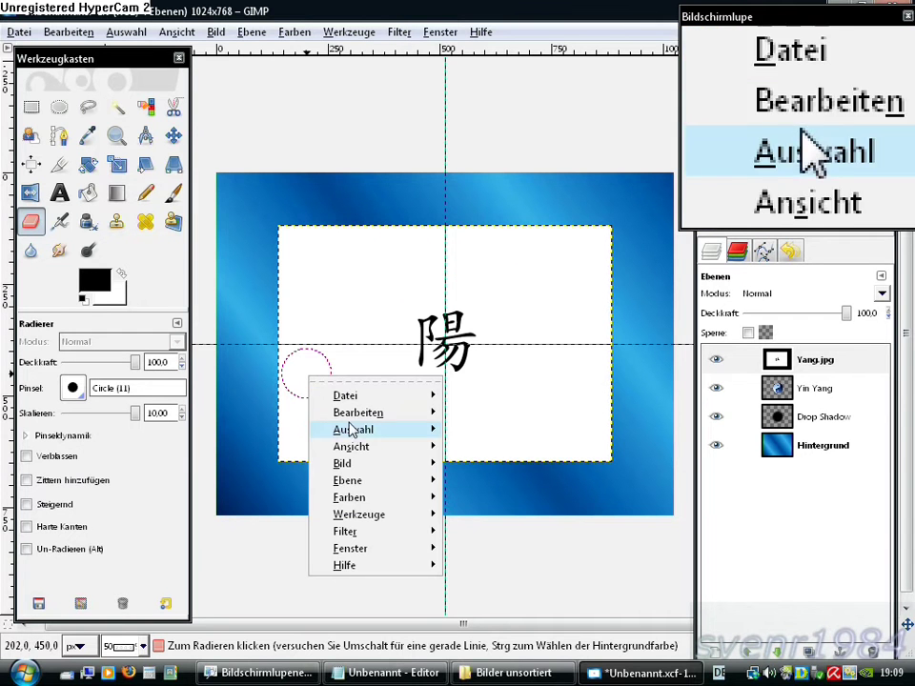
mouse_move(350, 497)
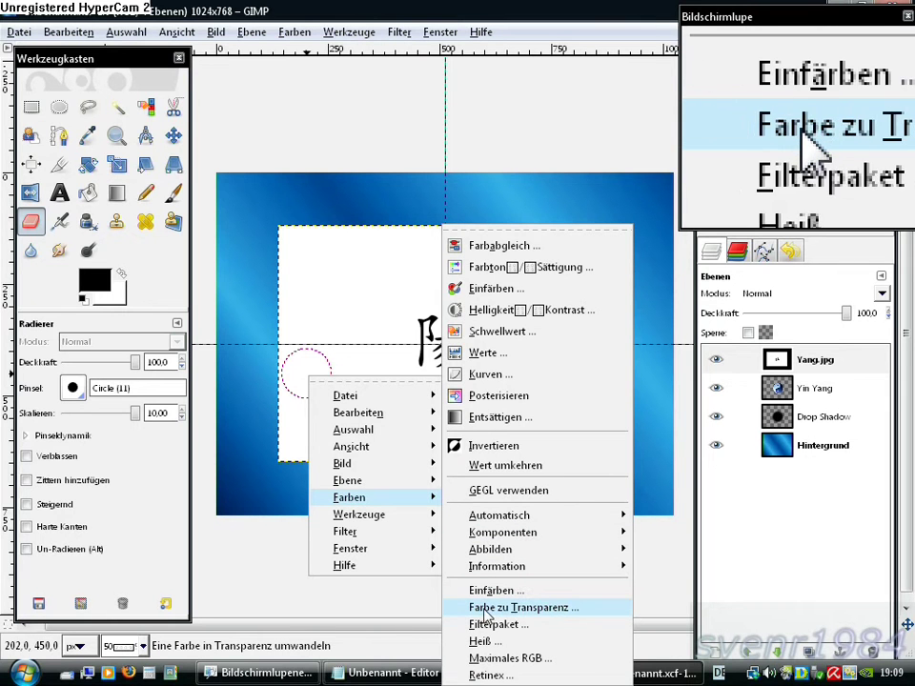
left_click(487, 611)
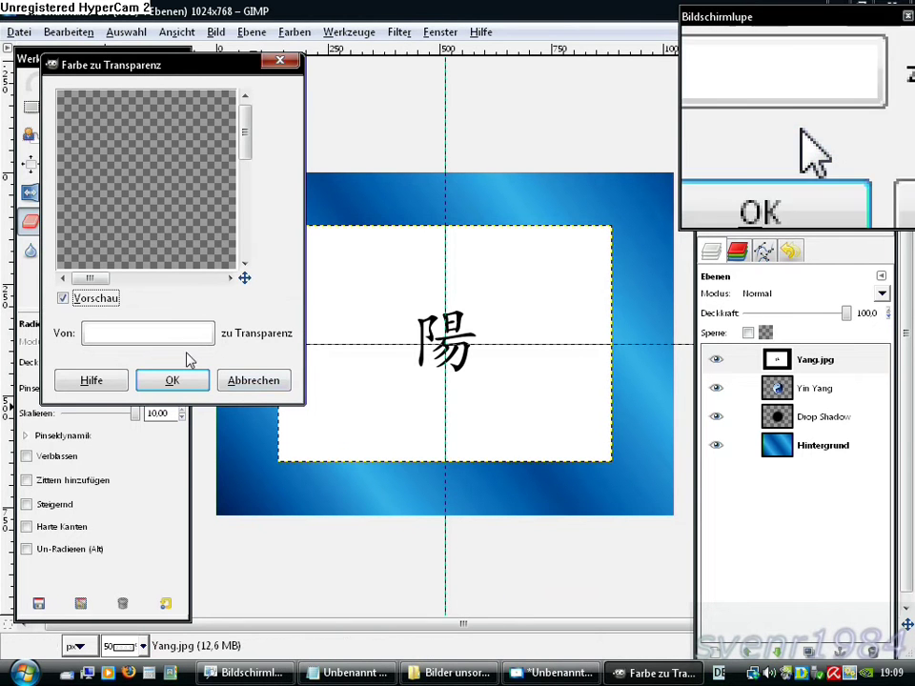
left_click(181, 378)
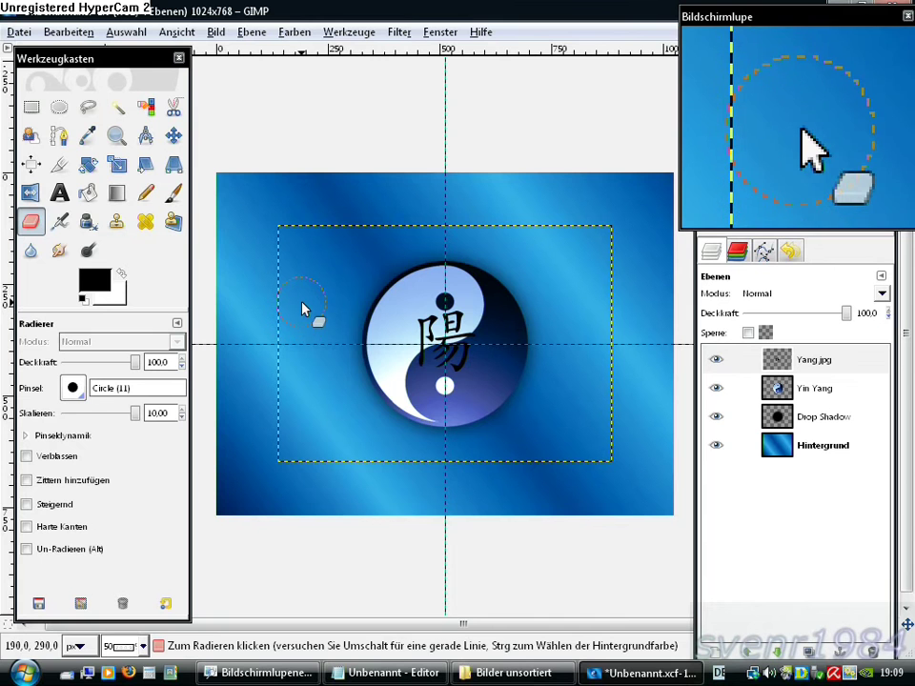
right_click(303, 309)
mouse_move(342, 409)
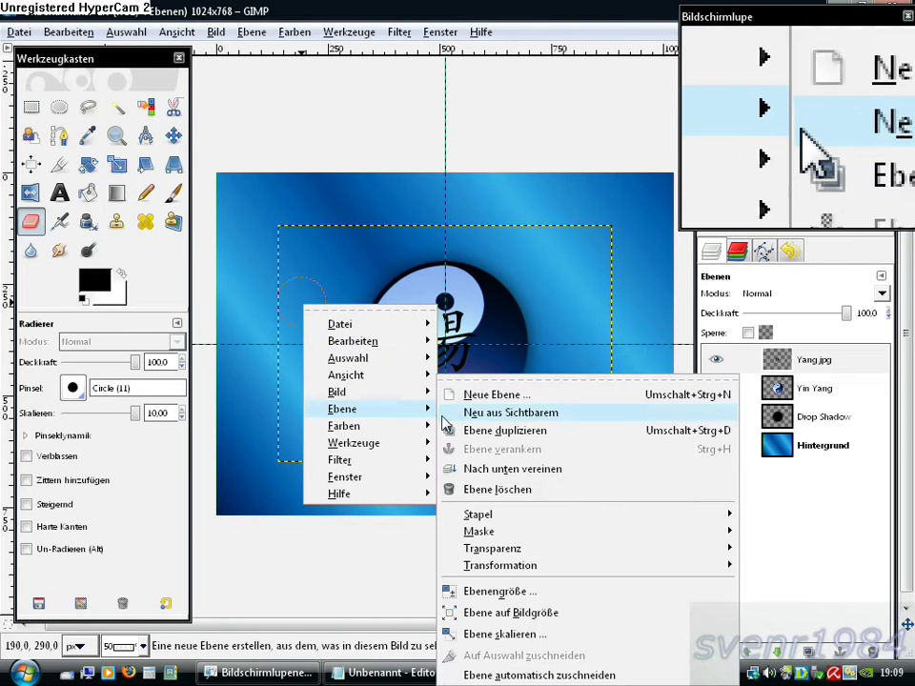
mouse_move(500, 565)
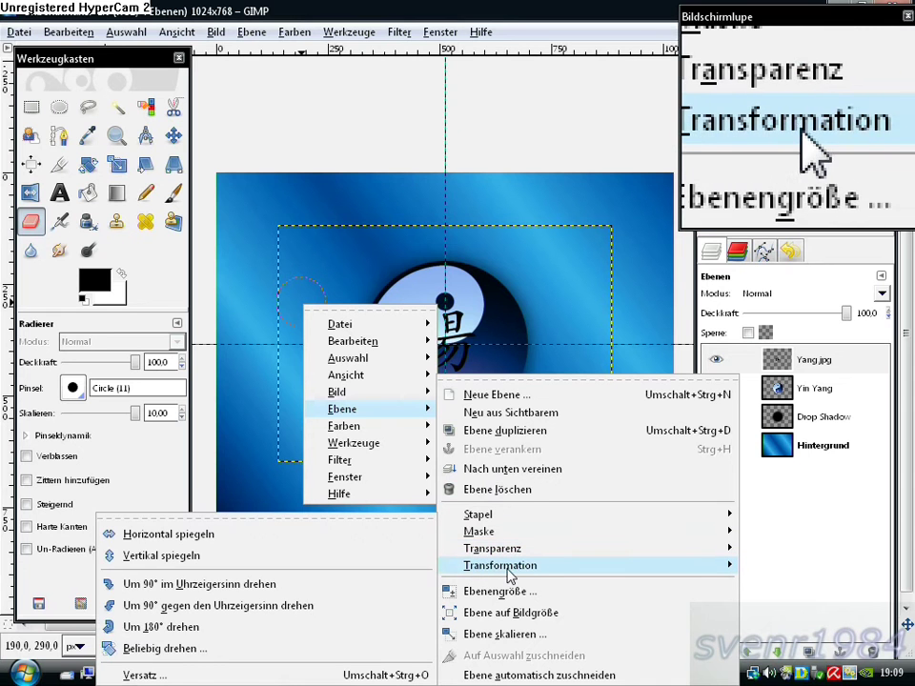
- Offset the Yang layer by X -280 and Y -190 to move 陽 top-left
left_click(141, 677)
type("-190")
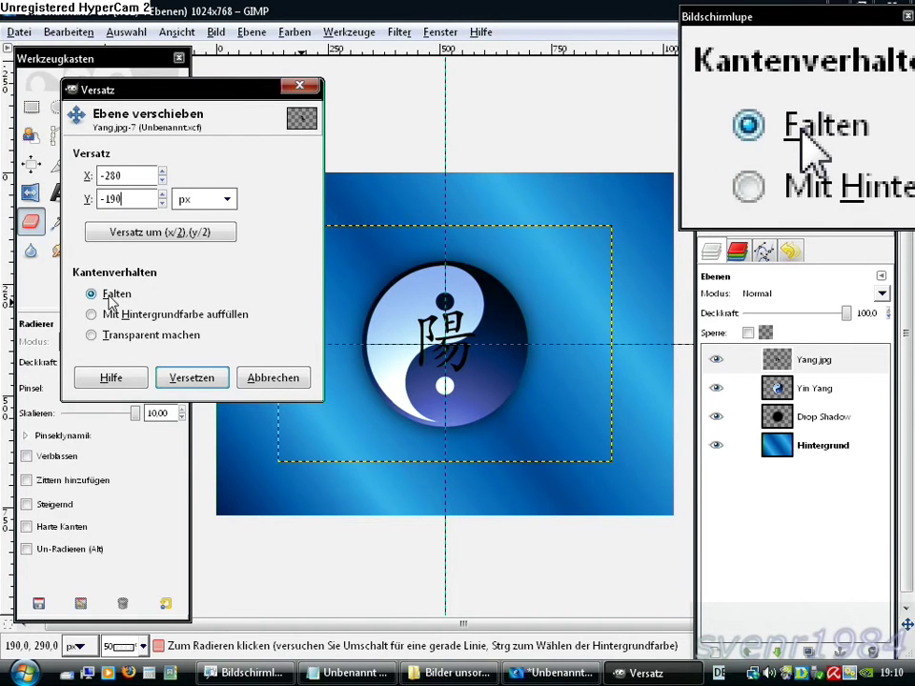
left_click(195, 378)
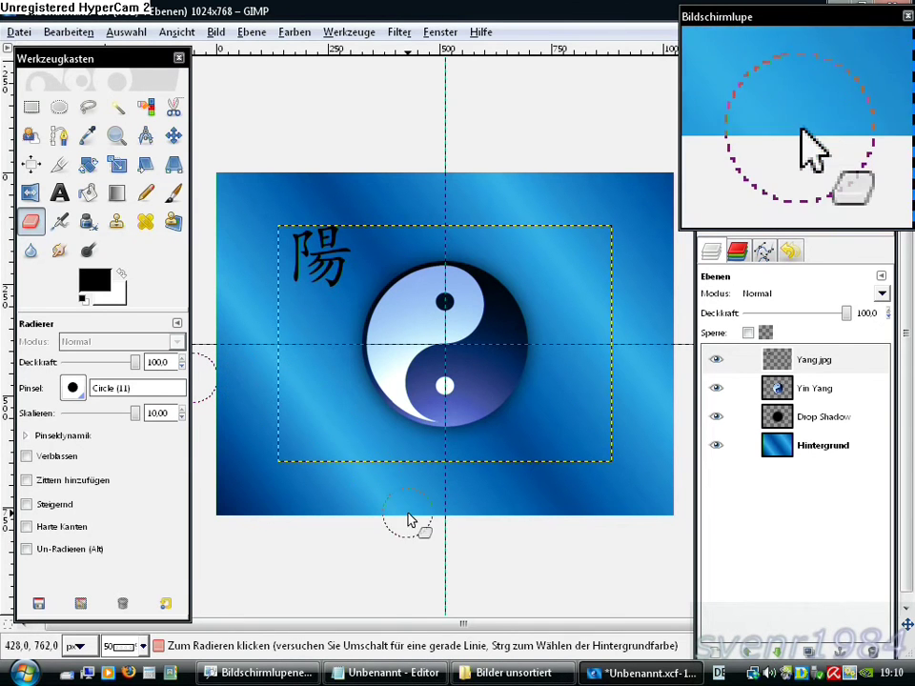
left_click(510, 671)
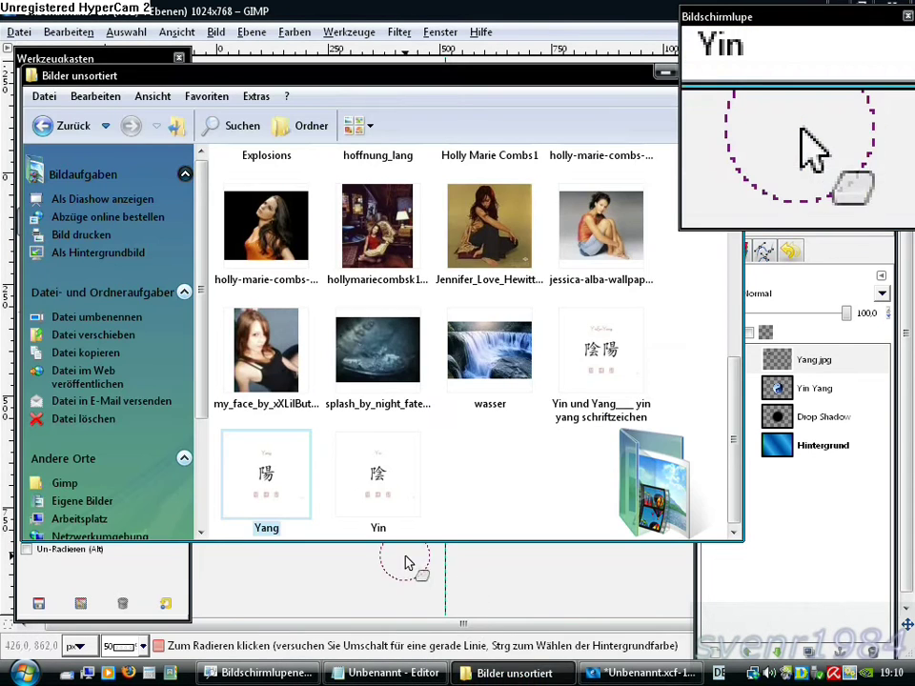
- Drag the Yin thumbnail from 'Bilder unsortiert' onto the GIMP canvas as a new layer
left_click_drag(376, 473, 388, 572)
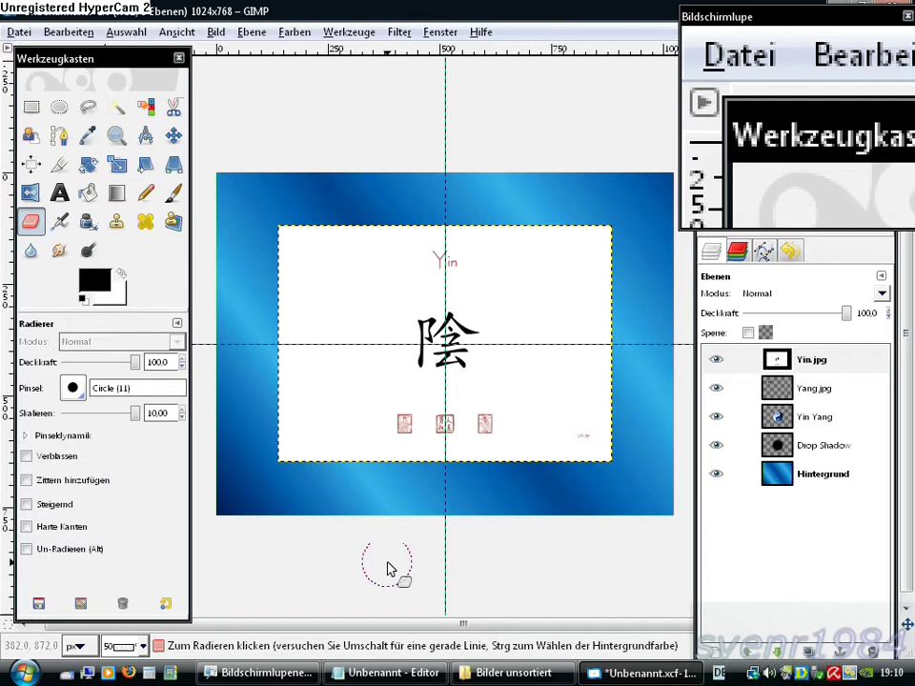
- Erase the row of small stamps and the faint Yin caption from the Yin layer
left_click(410, 424)
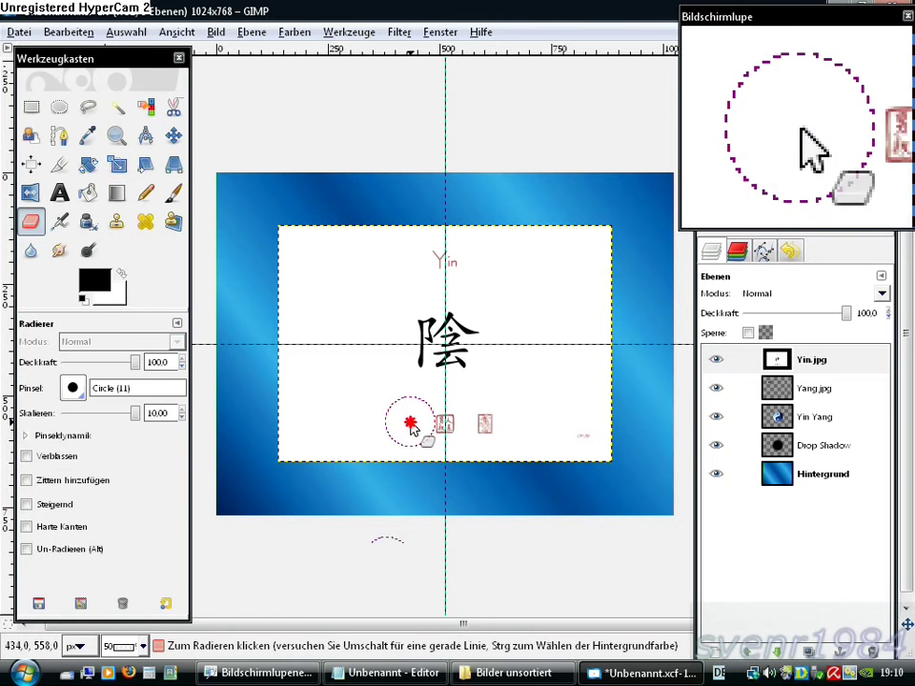
left_click_drag(409, 425, 586, 434)
left_click_drag(484, 267, 401, 268)
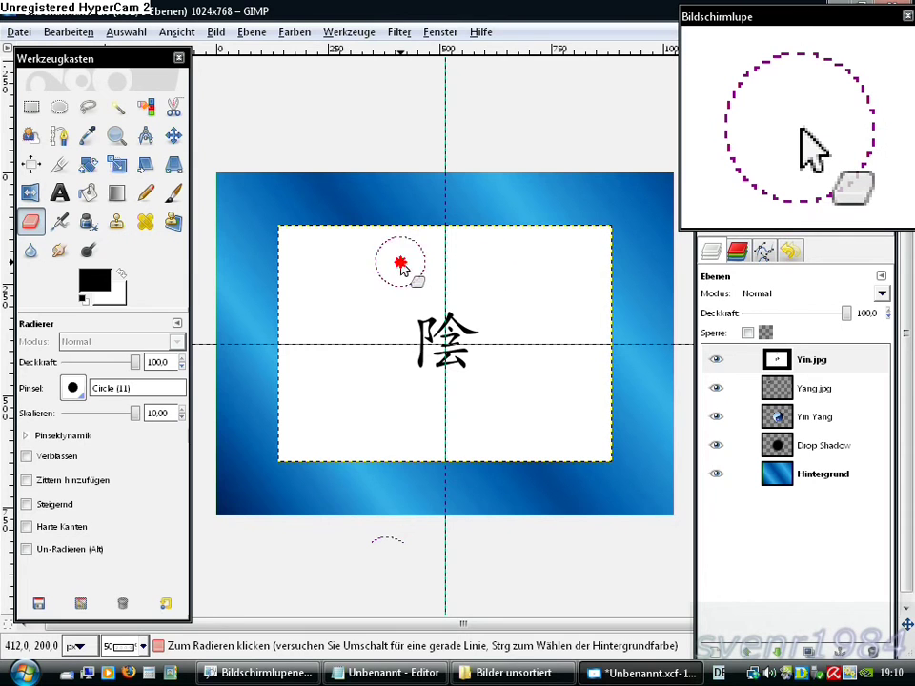
- Make the Yin layer's white background transparent with Color to Transparency
right_click(335, 322)
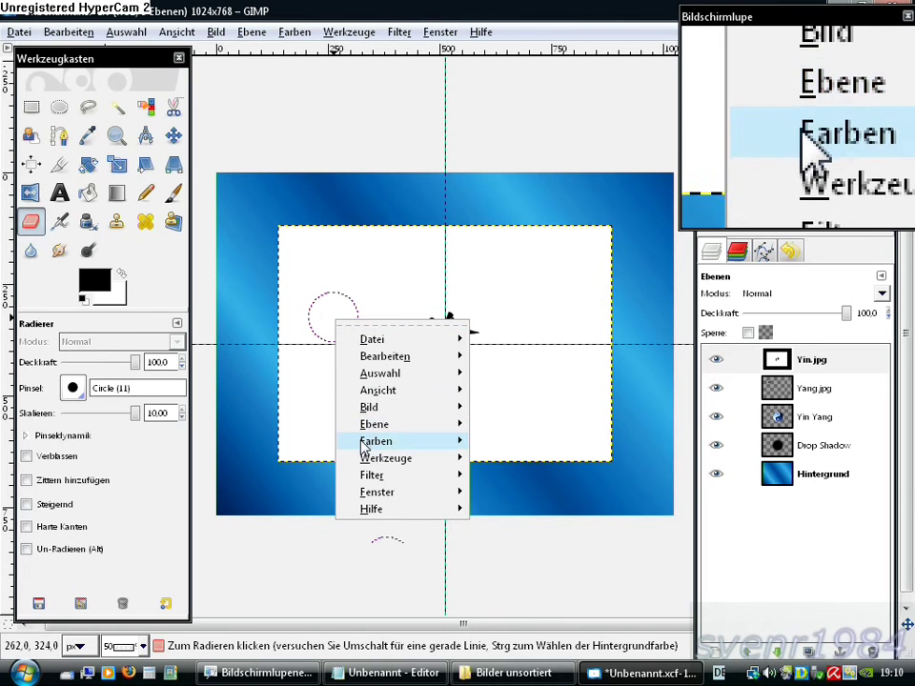
mouse_move(381, 442)
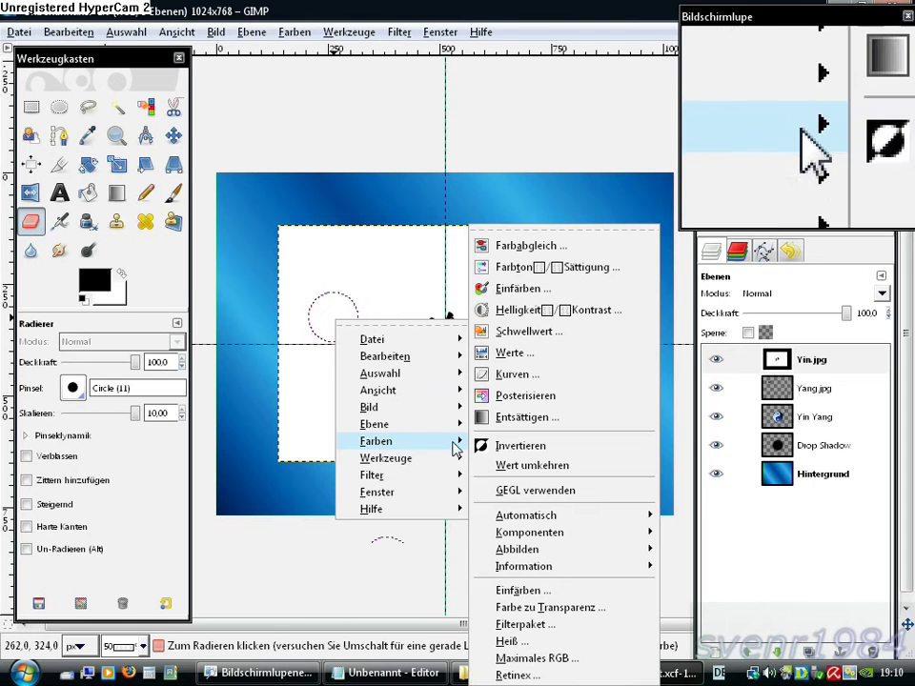
left_click(522, 610)
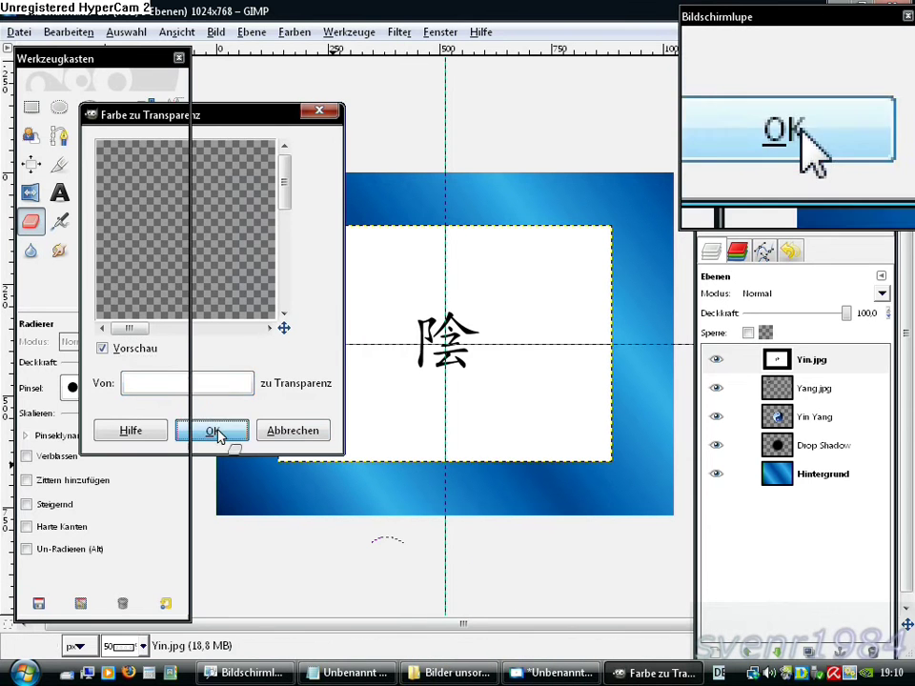
left_click(211, 432)
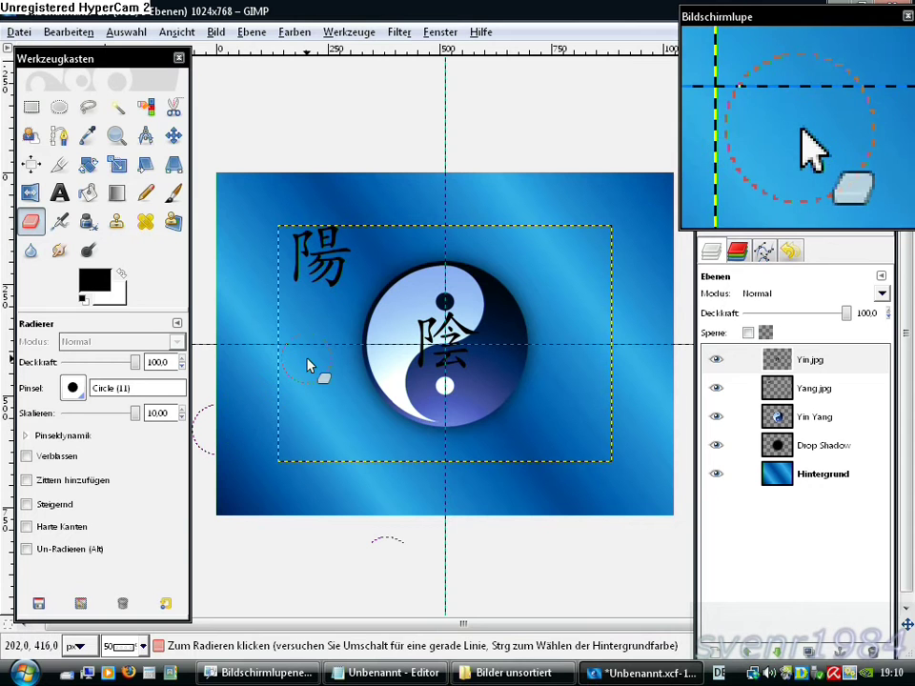
right_click(308, 365)
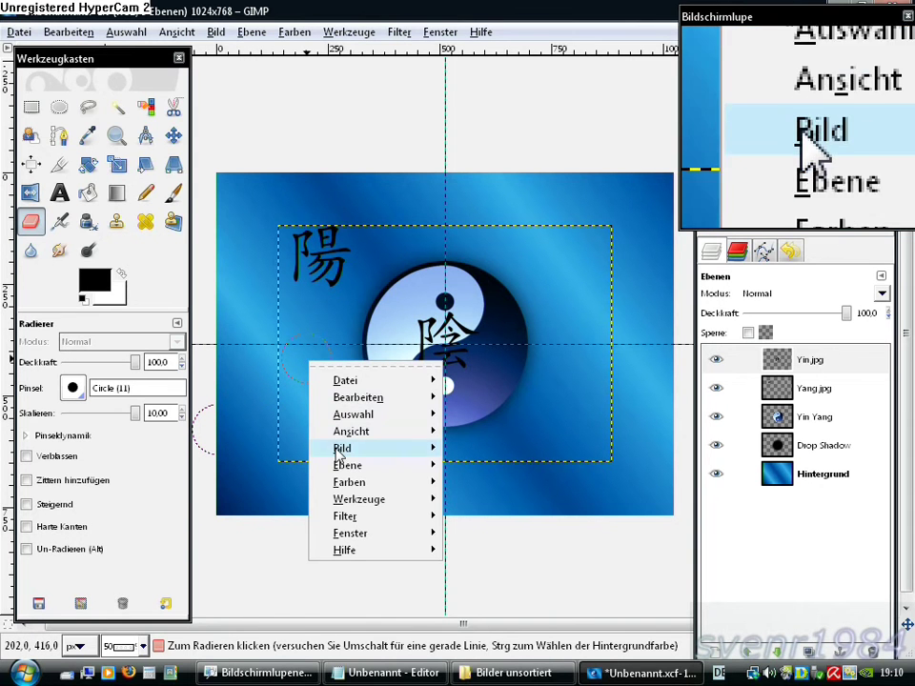
mouse_move(372, 465)
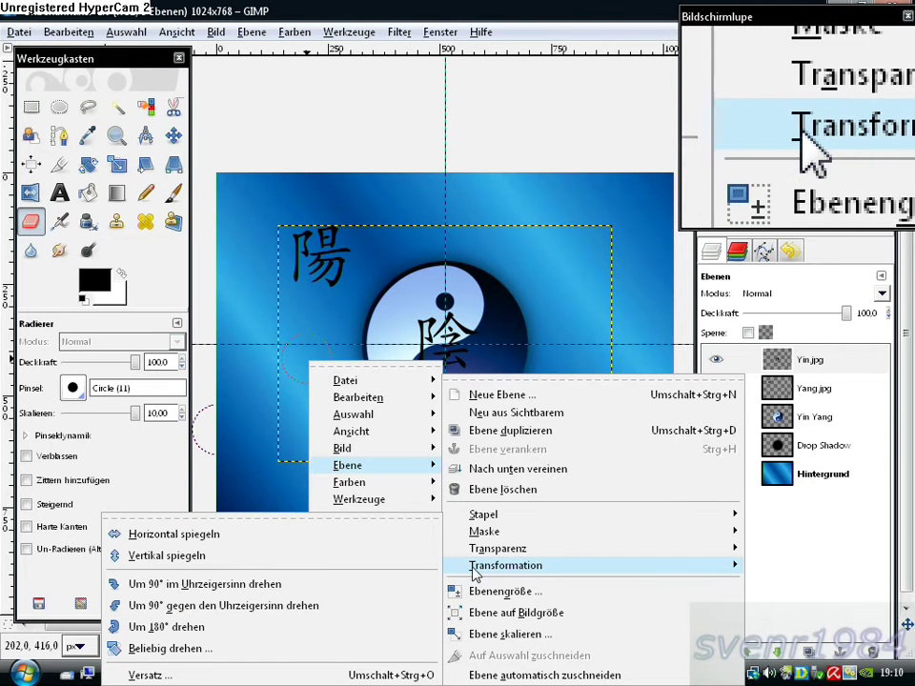
- Offset the Yin layer by X 280 and Y 190 to move 陰 bottom-right
left_click(153, 675)
type("280")
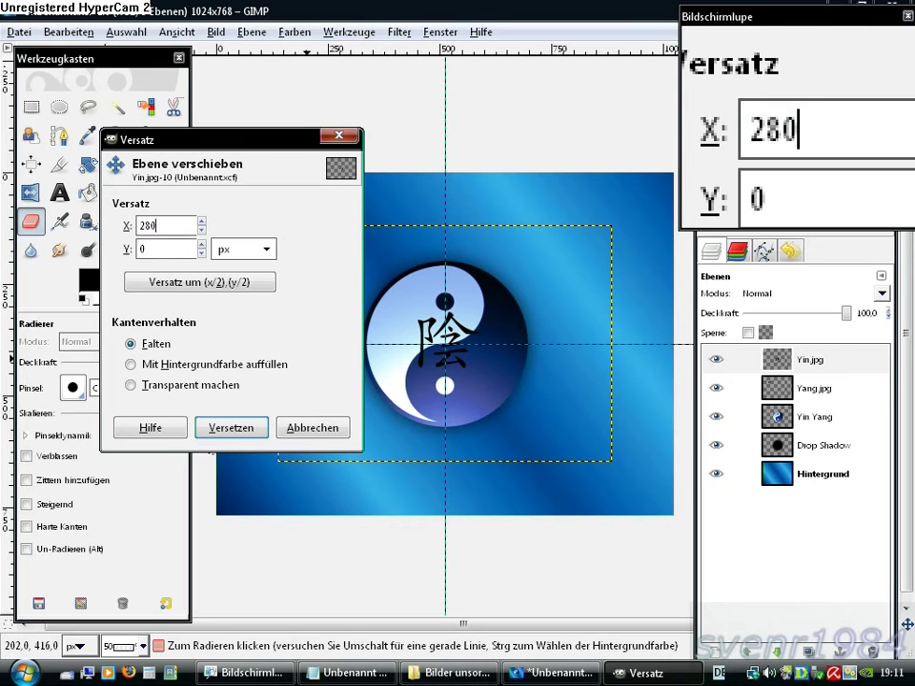
double_click(163, 248)
type("190")
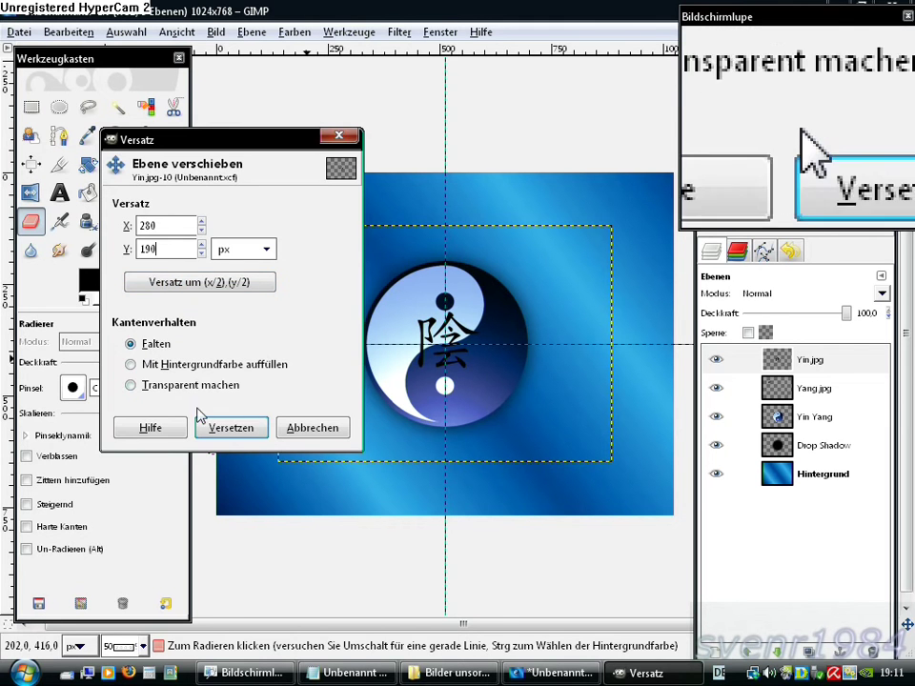
left_click(227, 429)
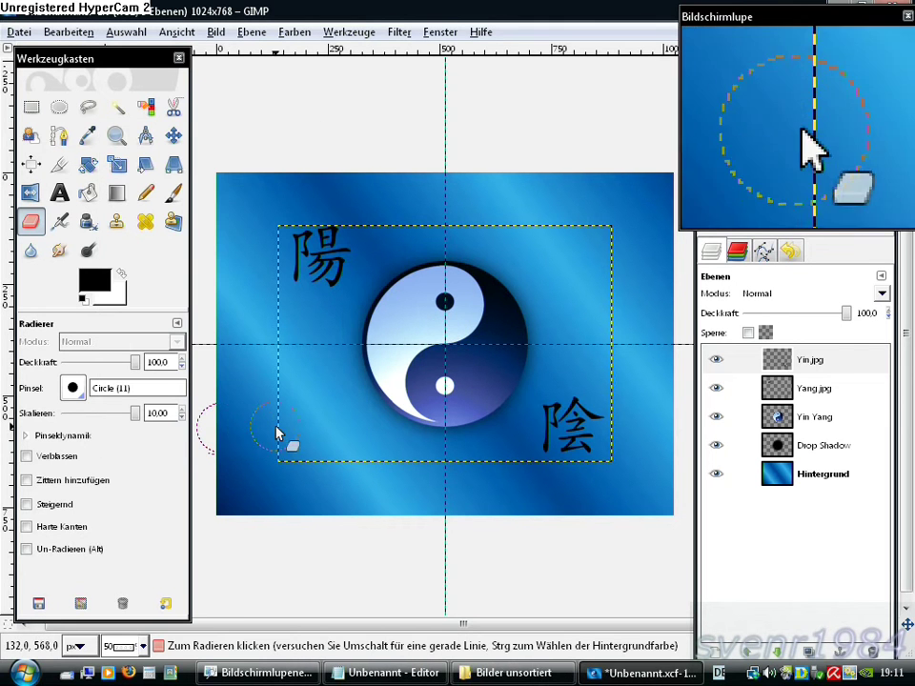
- Merge the Yin layer down into the Yang layer and rename the result Bump-Map
right_click(307, 367)
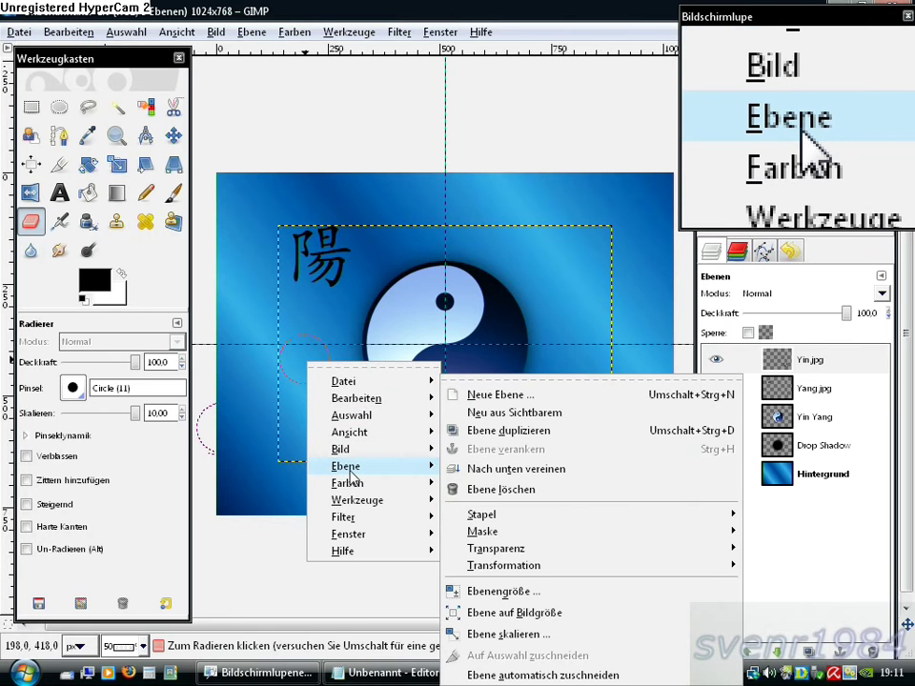
left_click(536, 471)
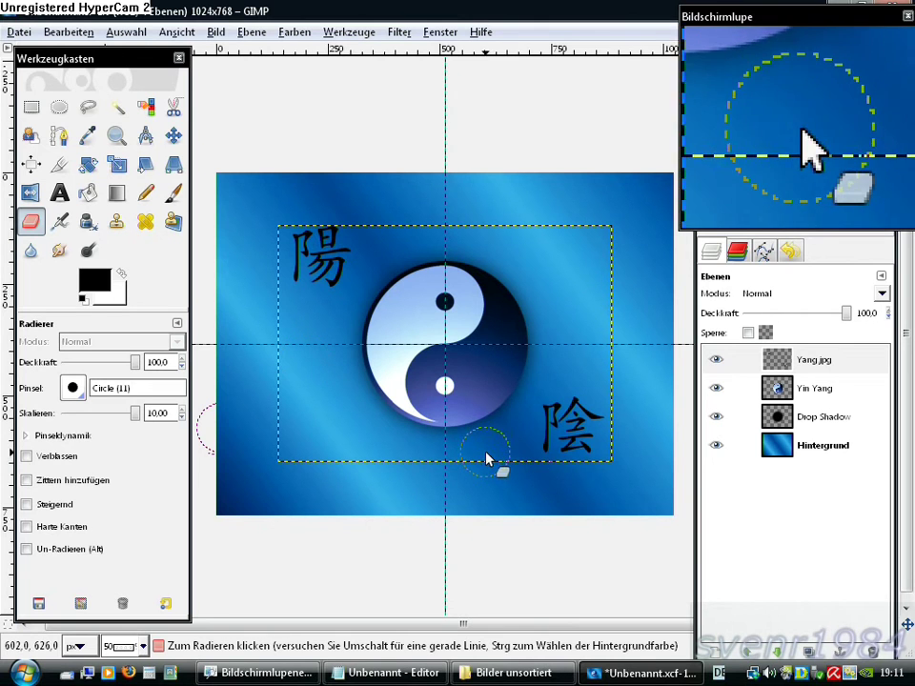
double_click(806, 360)
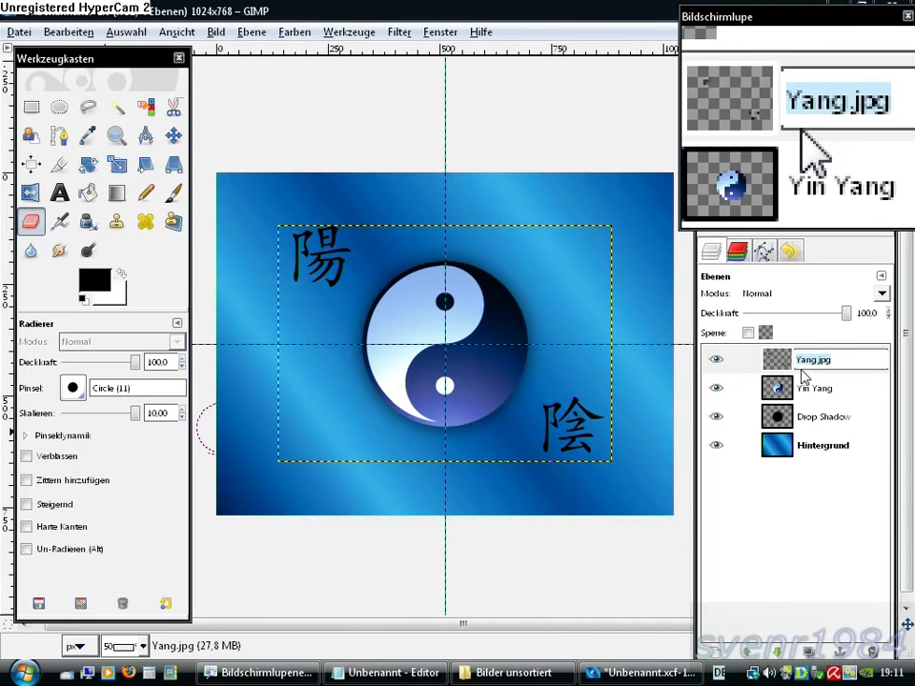
type("Bump-Map")
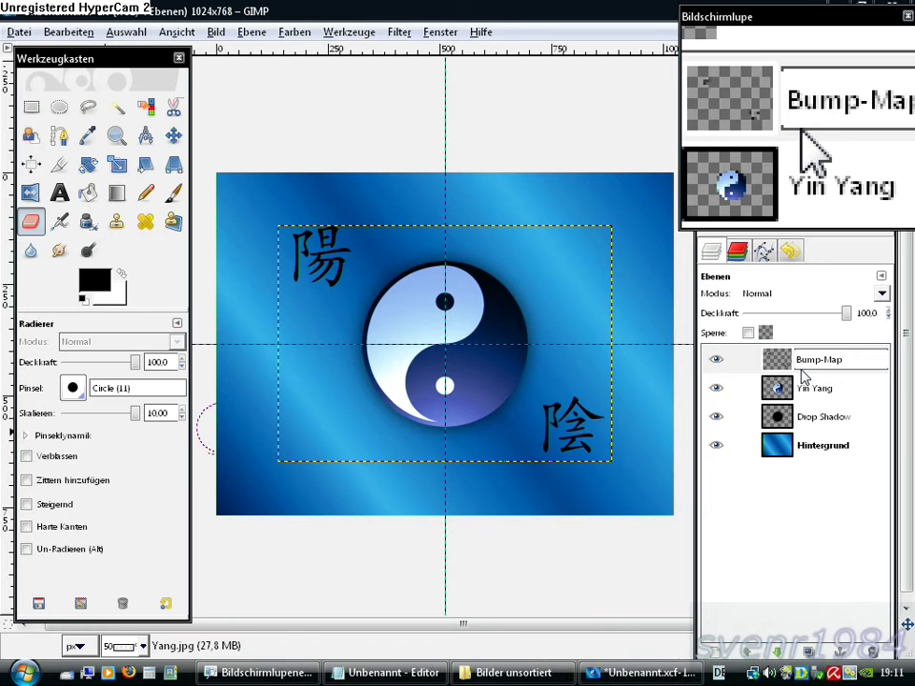
key("Return")
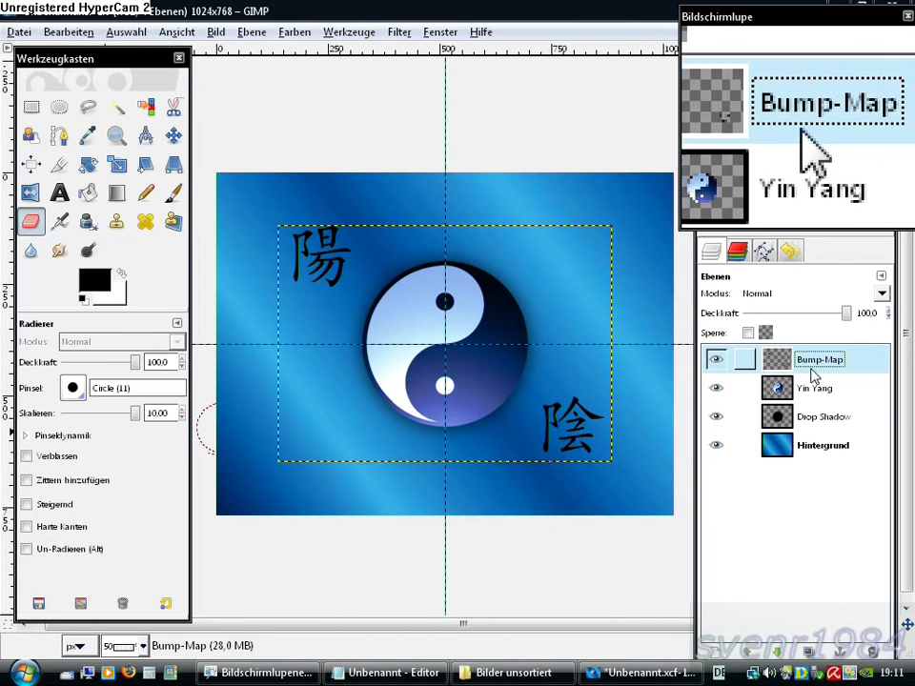
right_click(361, 355)
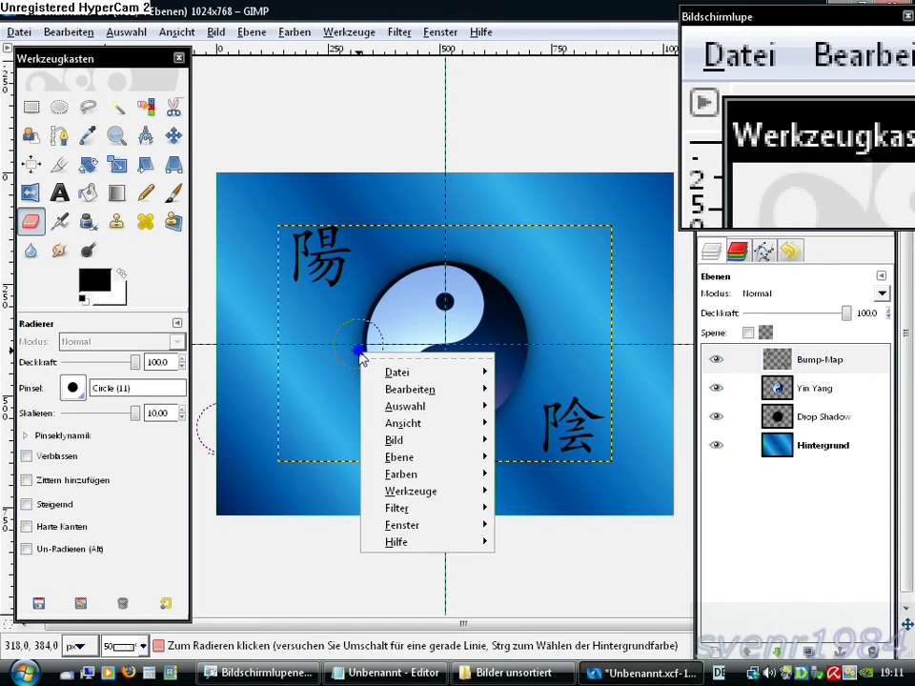
mouse_move(399, 457)
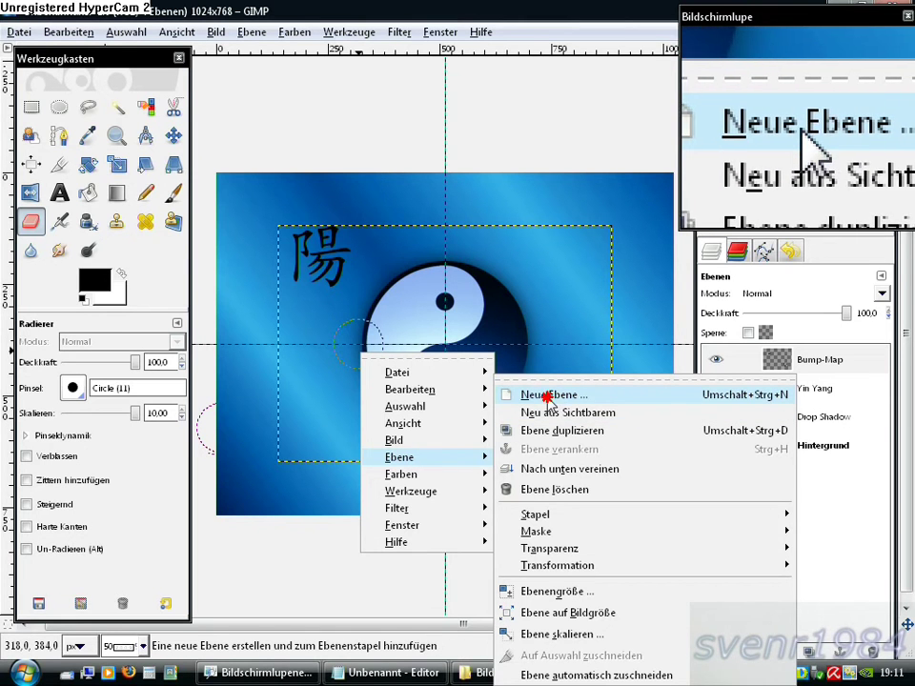
- Add a transparent 1024×768 layer named Effekt
left_click(564, 396)
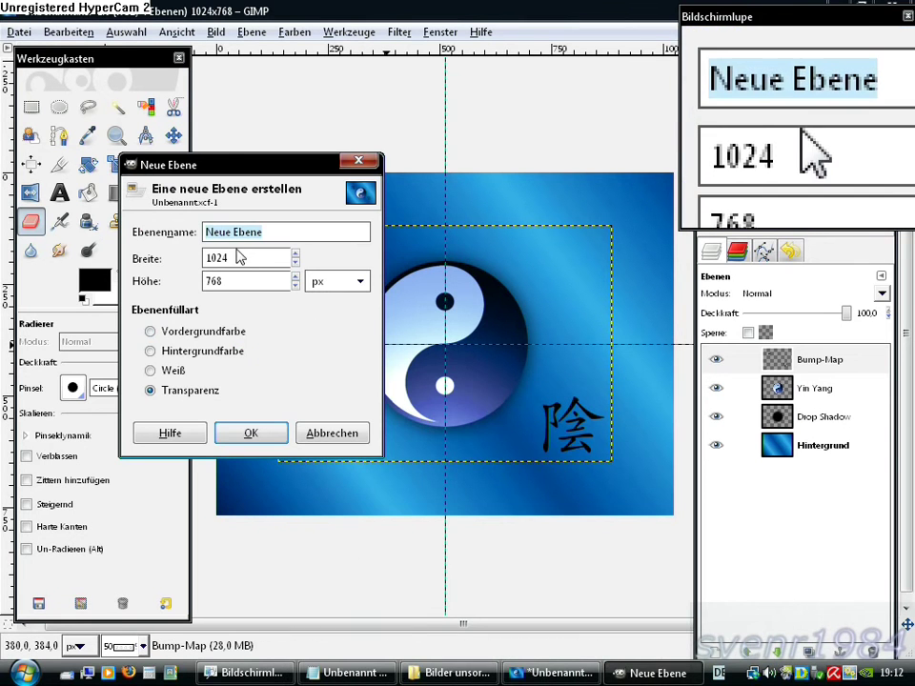
type("Effekt")
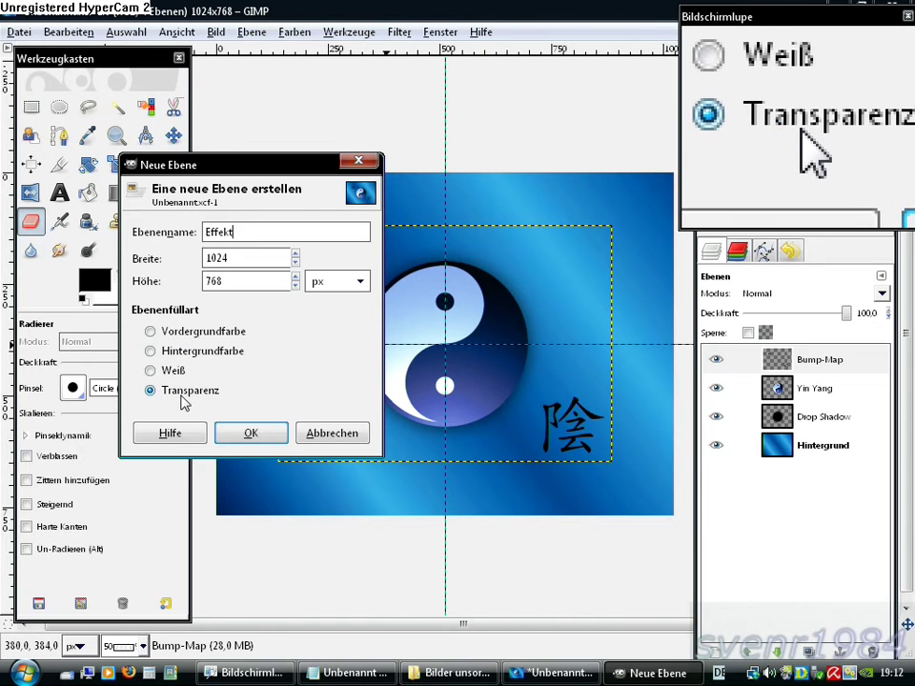
left_click(248, 432)
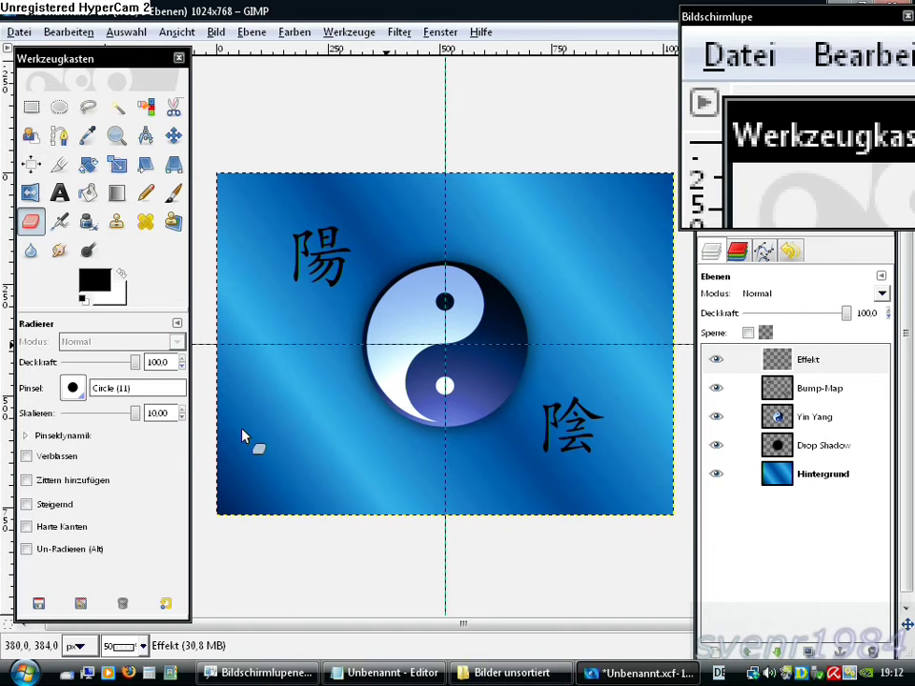
- Fill a rectangle around the top-left 陽 with the teal TUTORIAL gradient
left_click(32, 109)
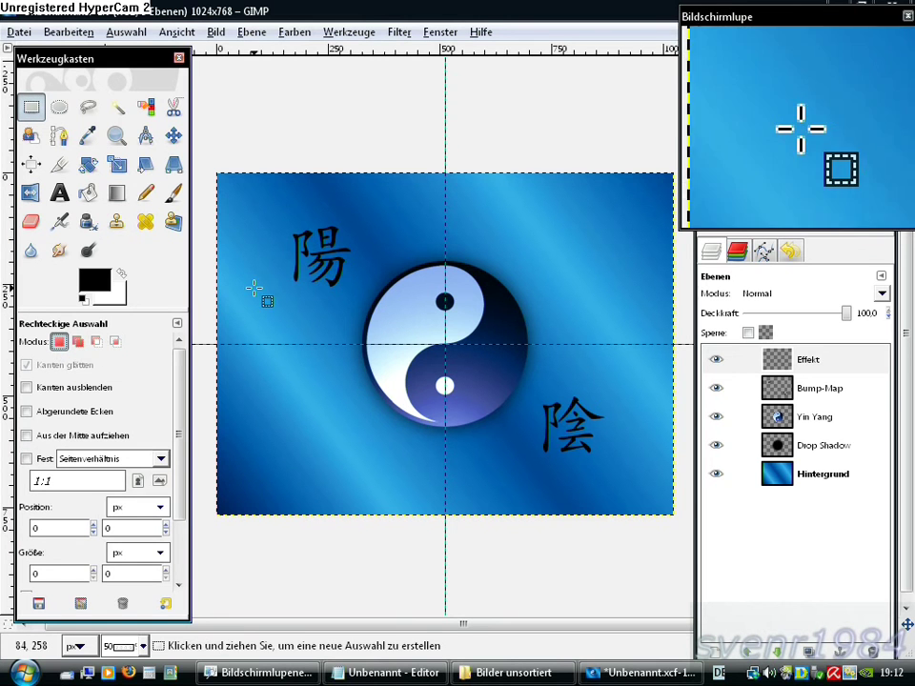
left_click_drag(281, 218, 354, 290)
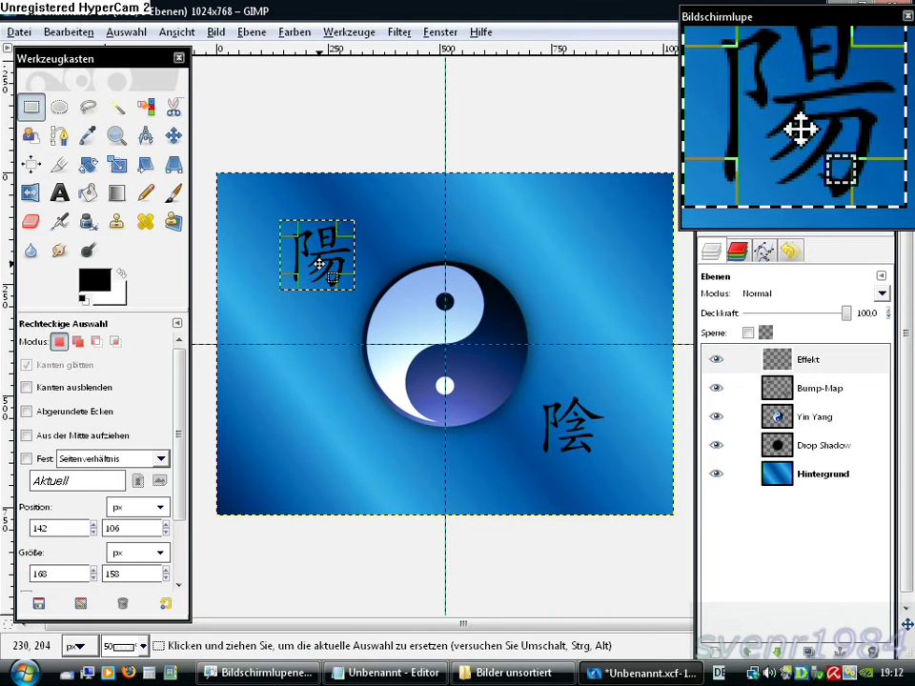
left_click(116, 194)
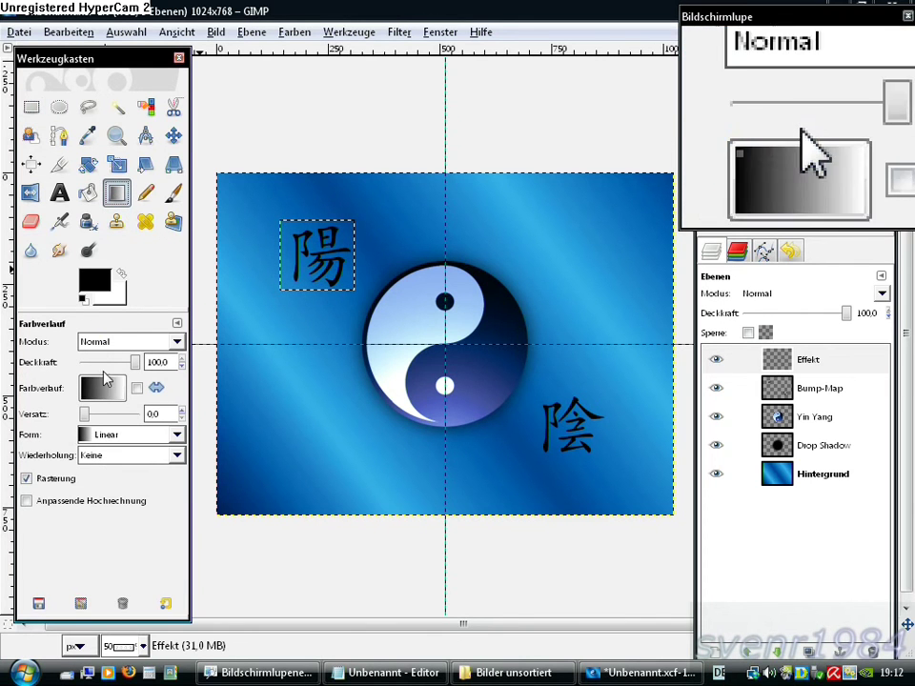
left_click(103, 390)
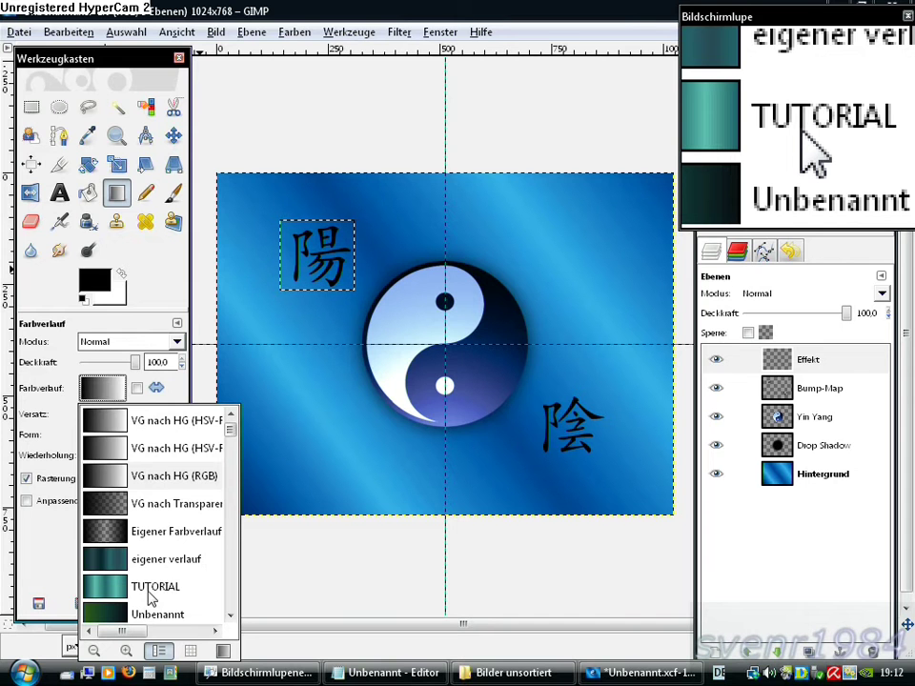
left_click(150, 593)
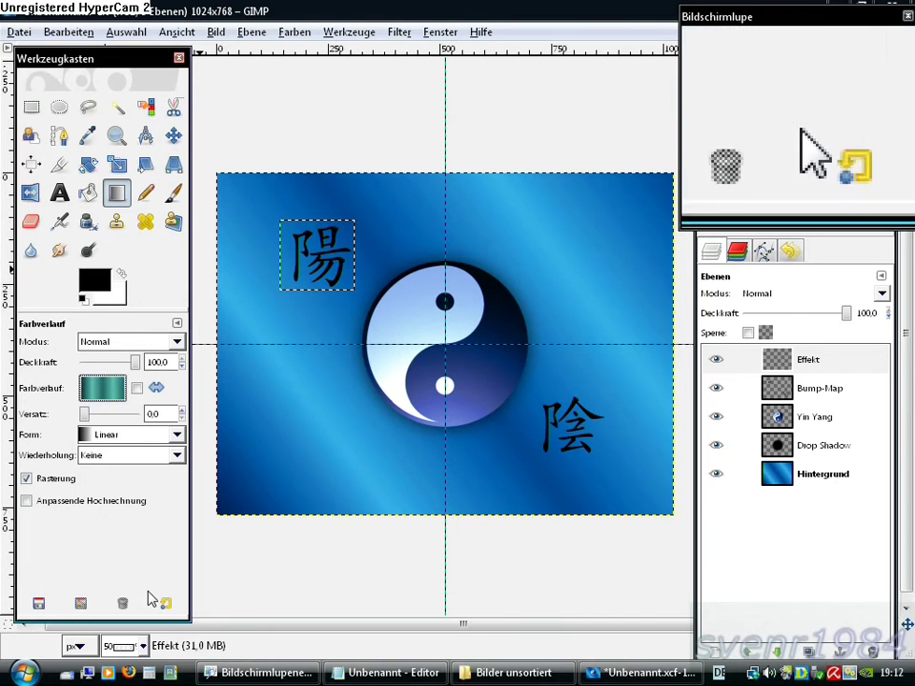
left_click_drag(277, 290, 354, 220)
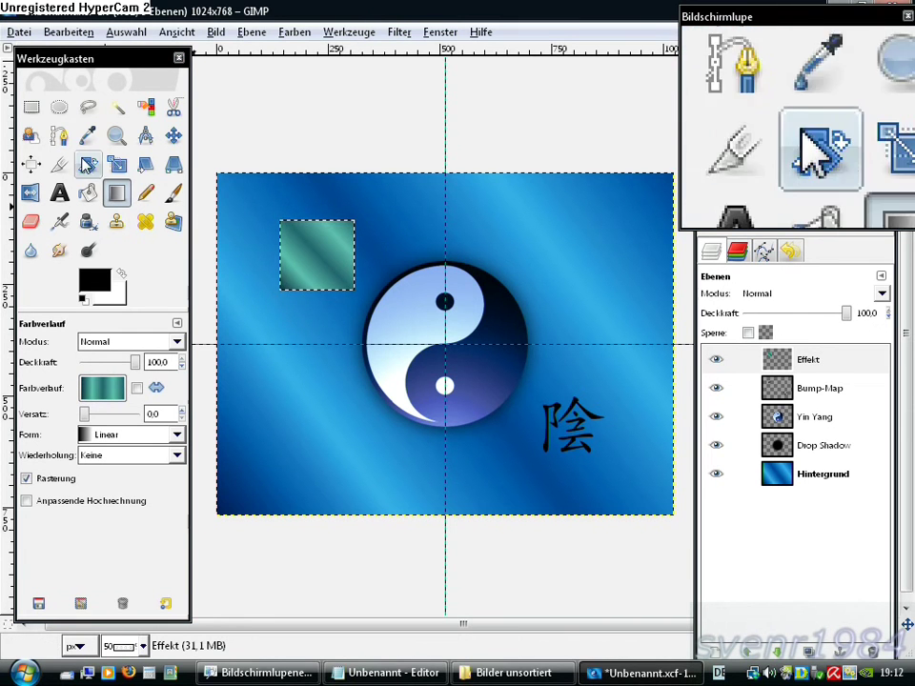
- Fill a rectangle around the bottom-right 陰 with the same gradient, then select nothing
left_click(32, 109)
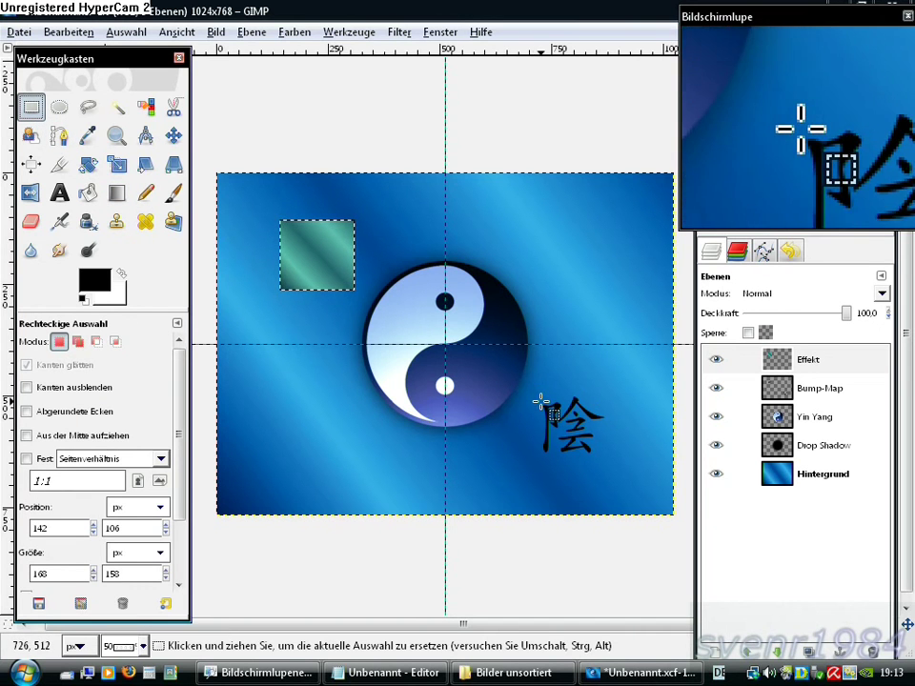
left_click_drag(535, 396, 607, 461)
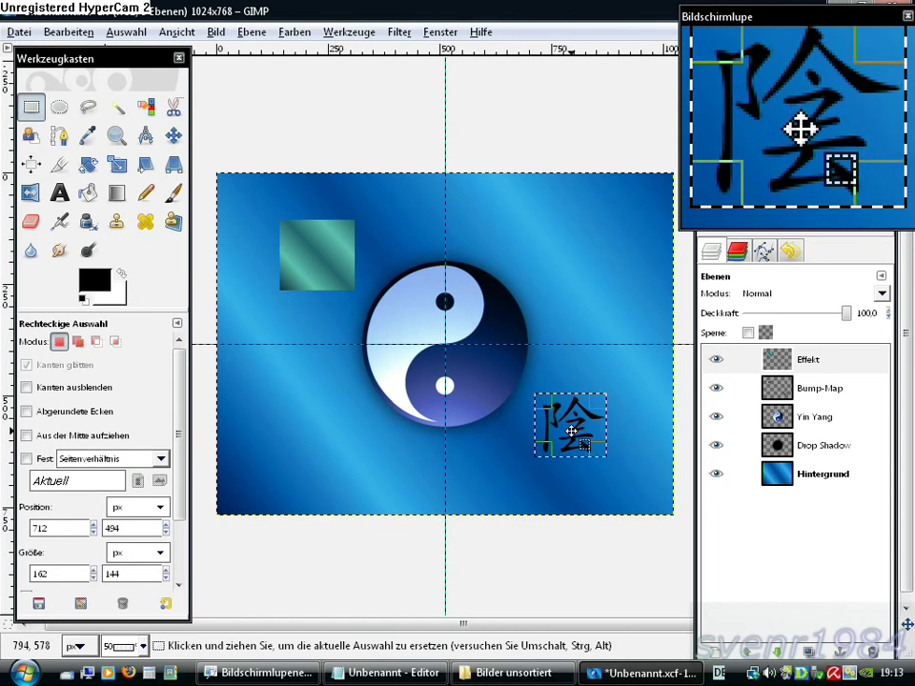
left_click(117, 194)
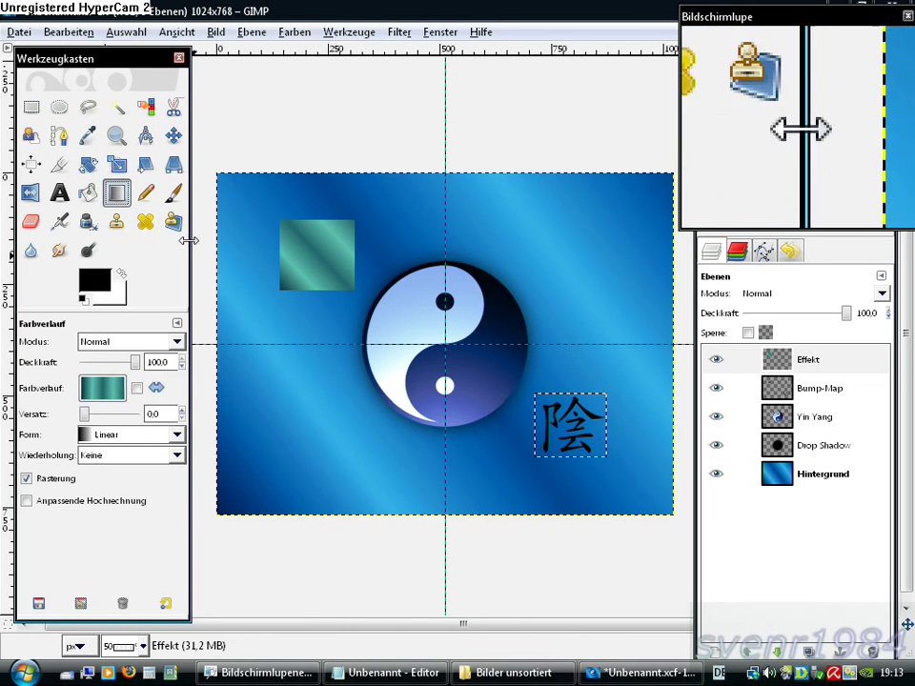
left_click_drag(610, 464, 535, 399)
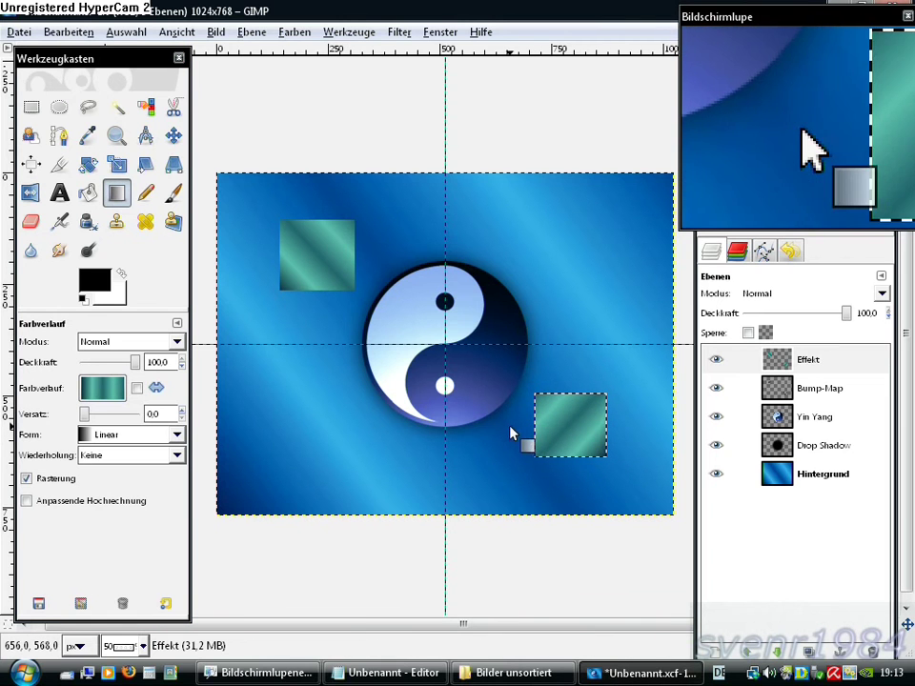
right_click(363, 372)
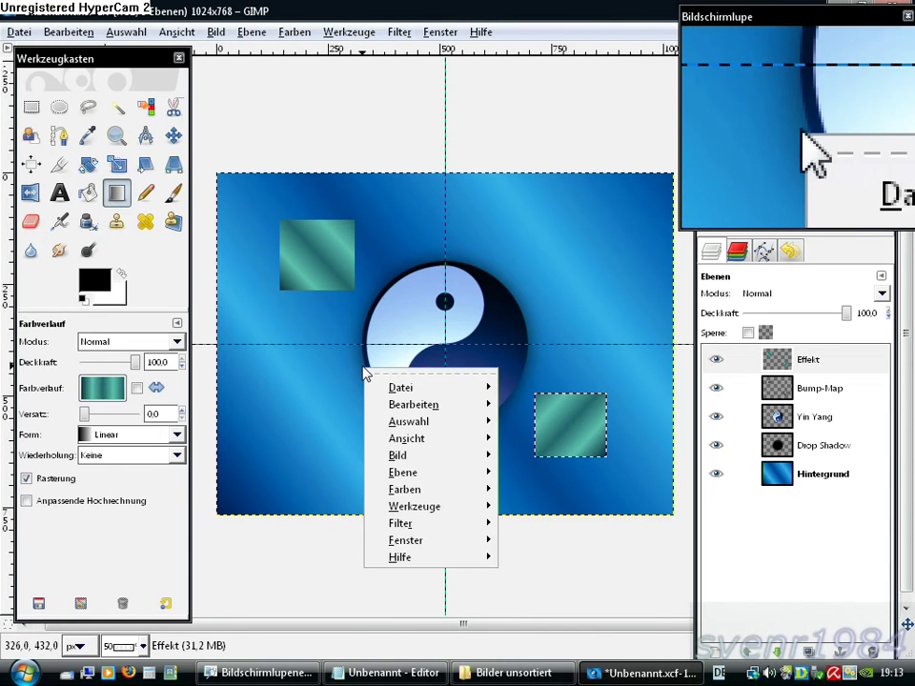
mouse_move(409, 422)
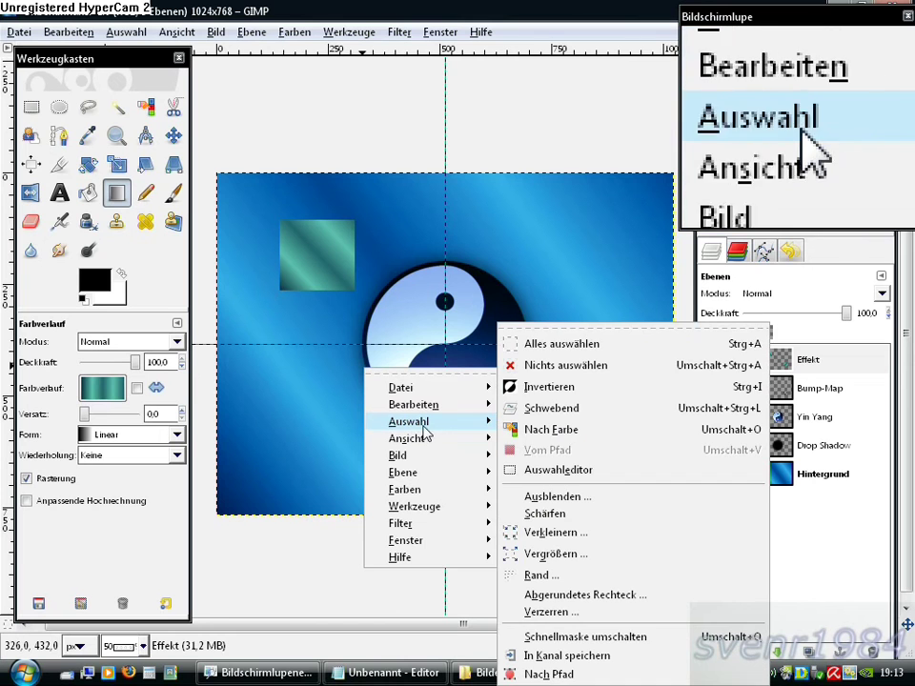
left_click(586, 370)
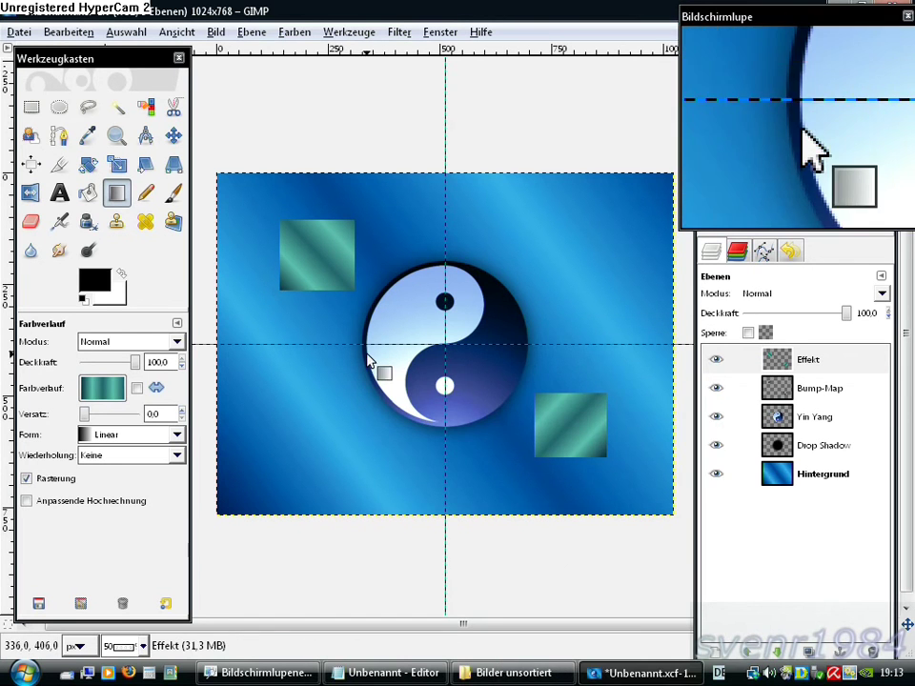
- Apply the Bump-Map filter using the Bump-Map layer, azimuth 280 and water level 120
right_click(368, 358)
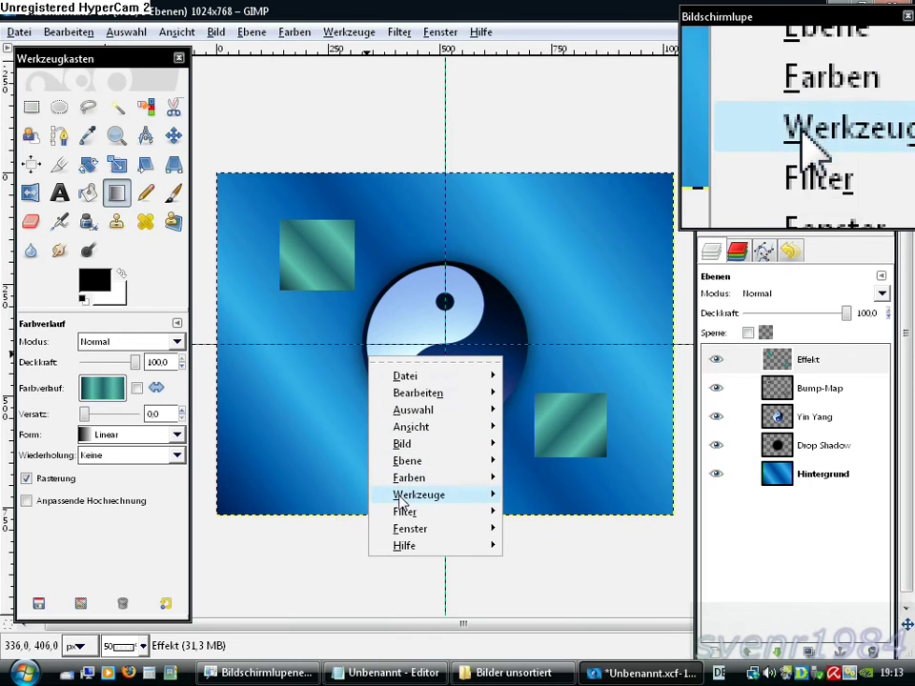
mouse_move(412, 512)
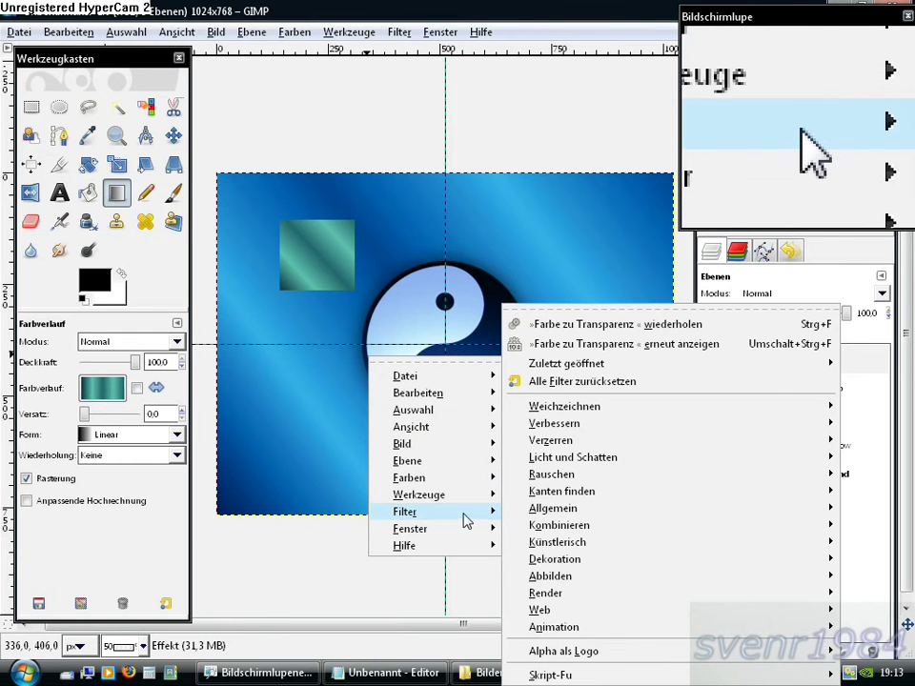
mouse_move(550, 576)
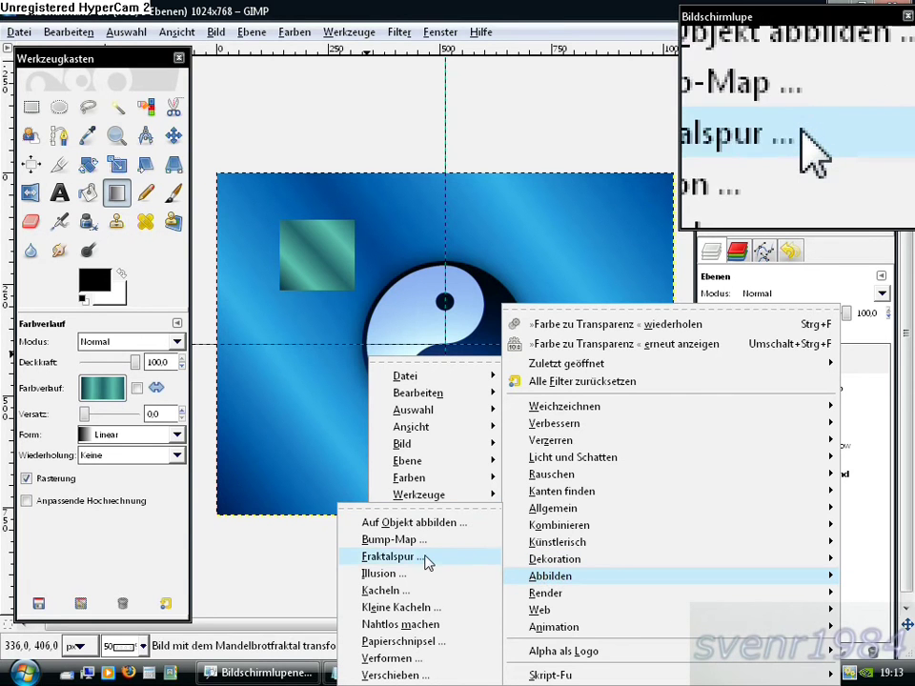
left_click(387, 541)
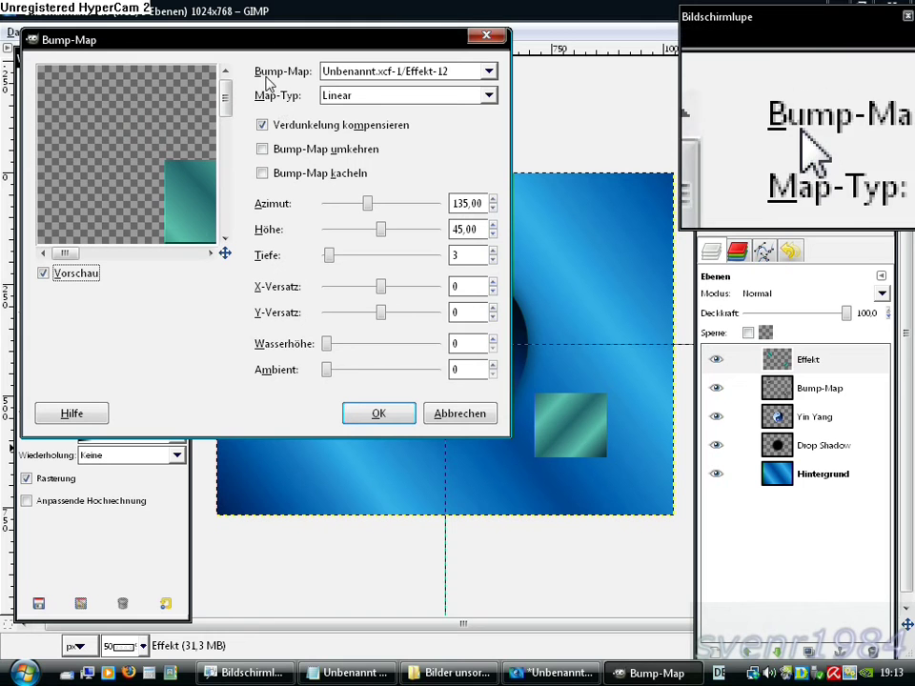
left_click(367, 74)
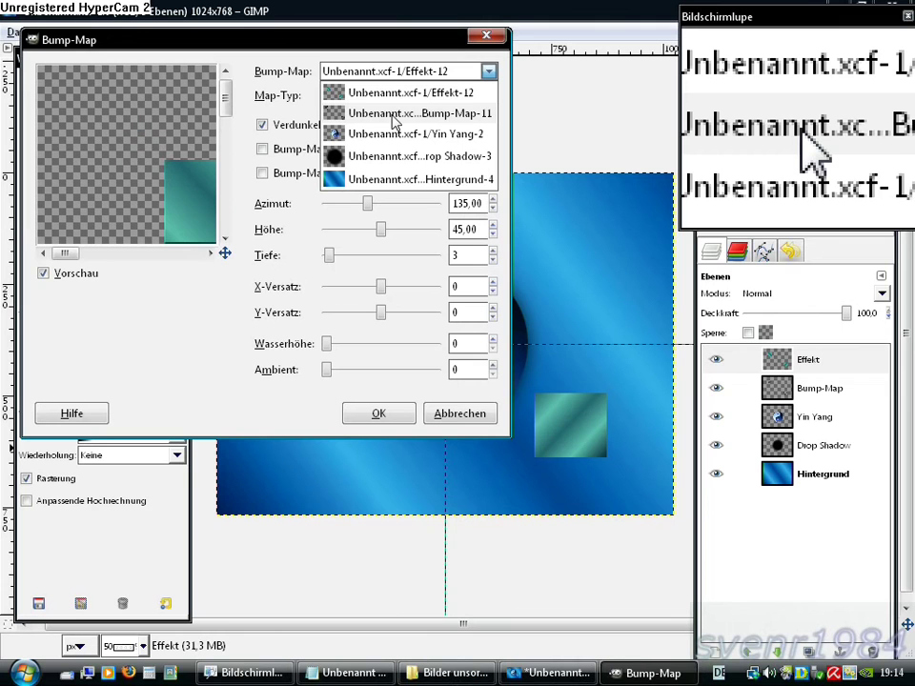
left_click(454, 115)
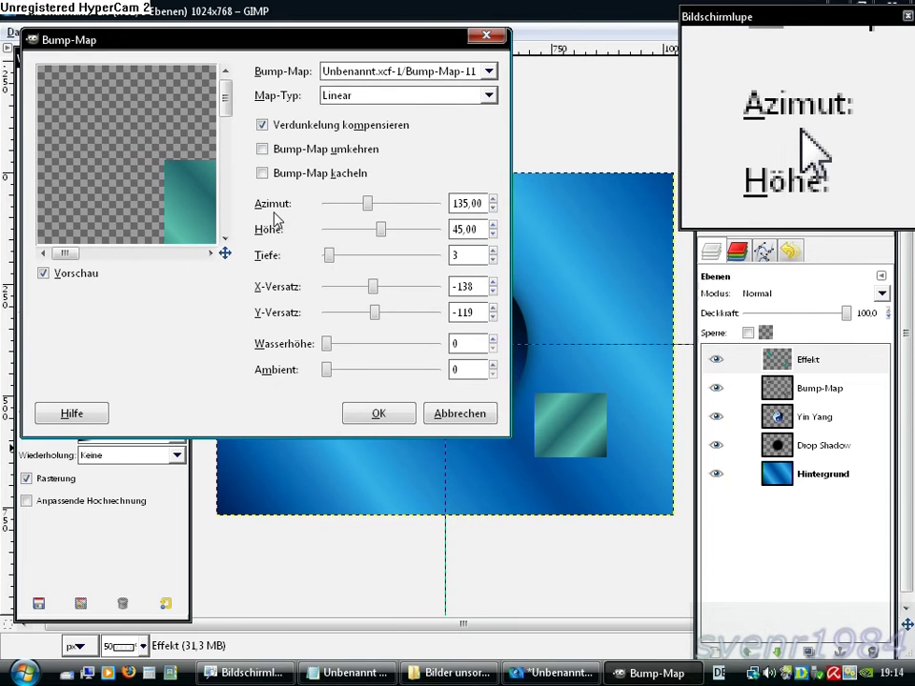
left_click_drag(480, 203, 452, 203)
type("280")
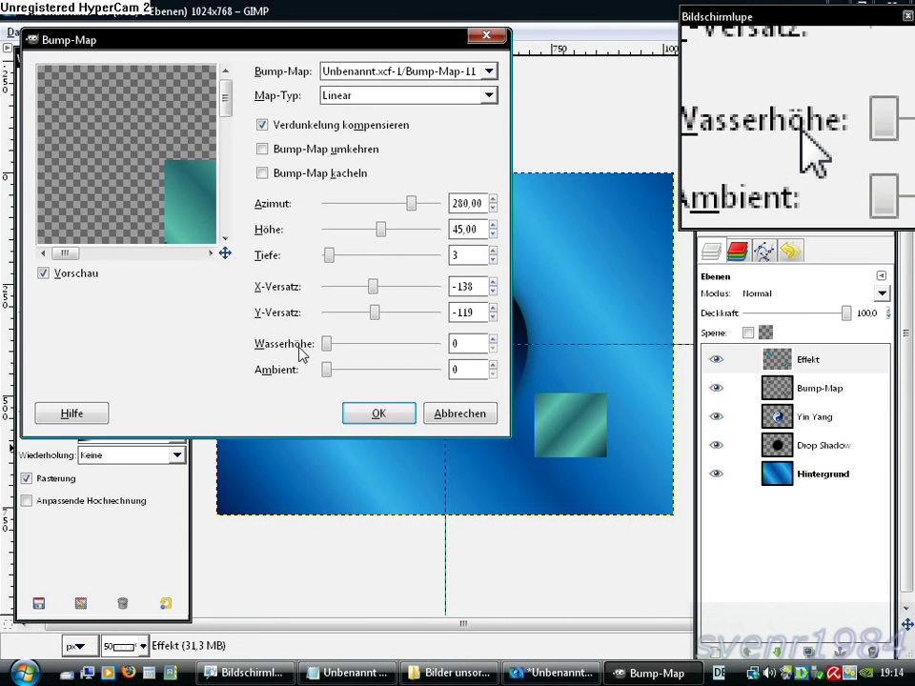
double_click(454, 344)
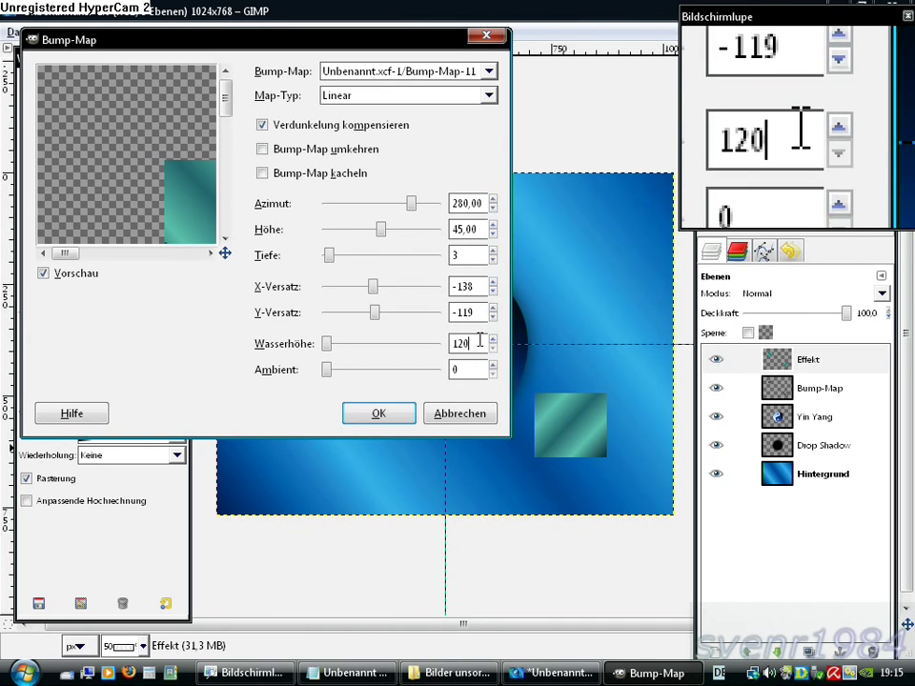
left_click(377, 413)
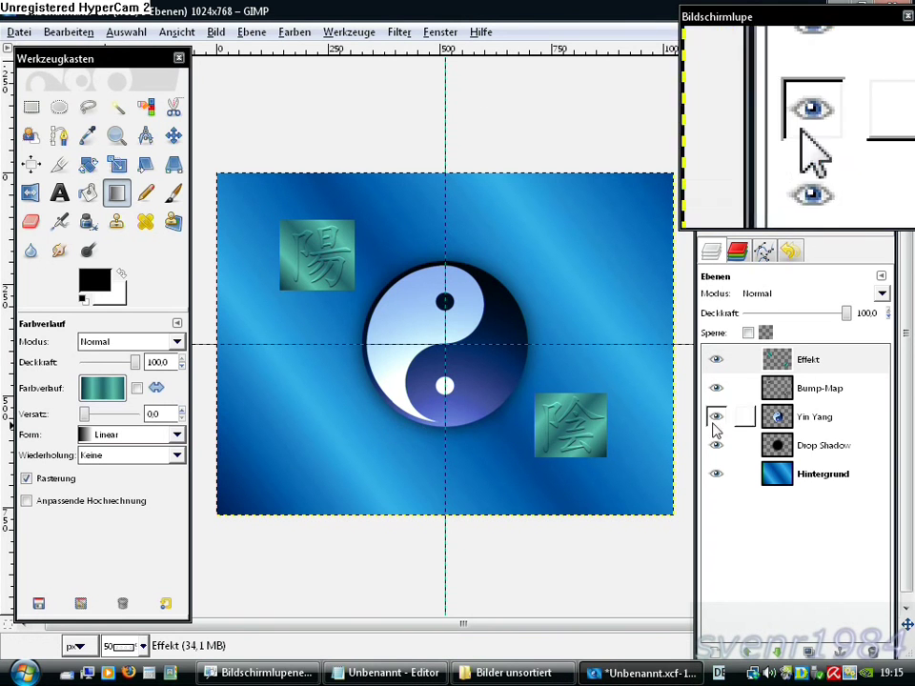
- Turn the Bump-Map layer's alpha into a selection of the 陽 and 陰 characters
left_click(784, 400)
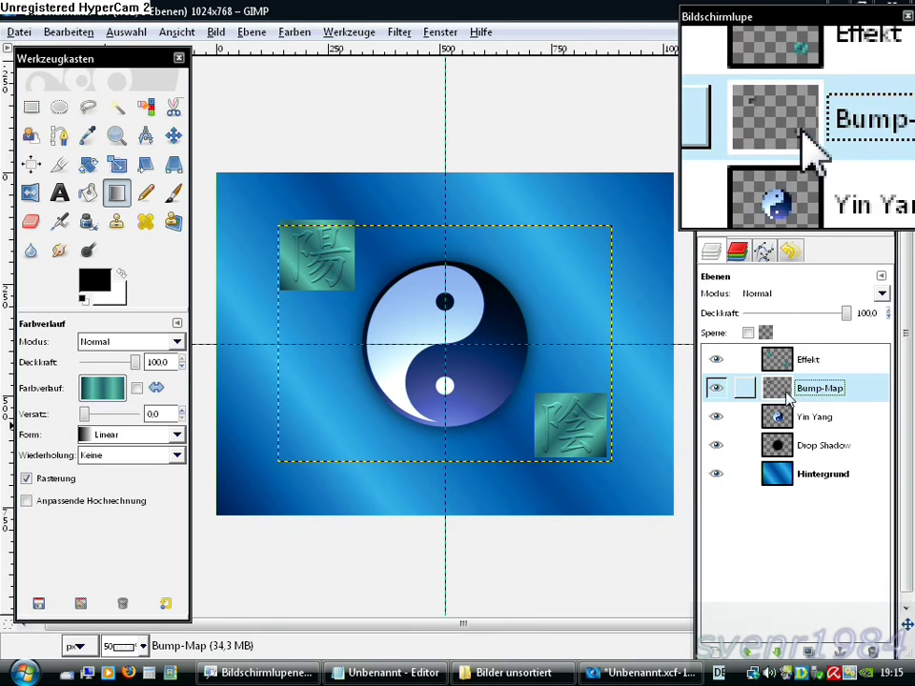
right_click(775, 394)
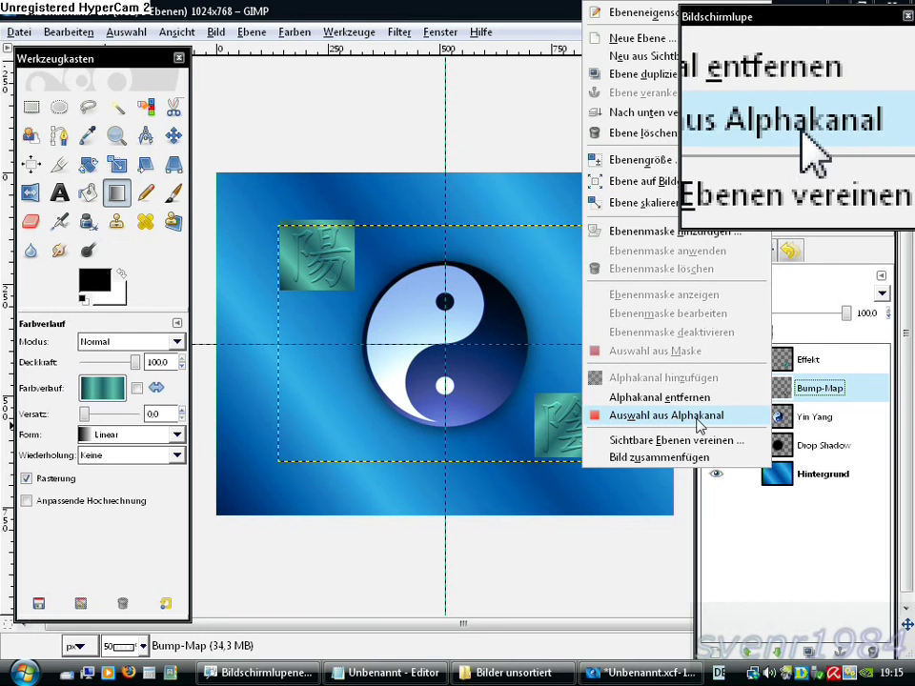
left_click(644, 423)
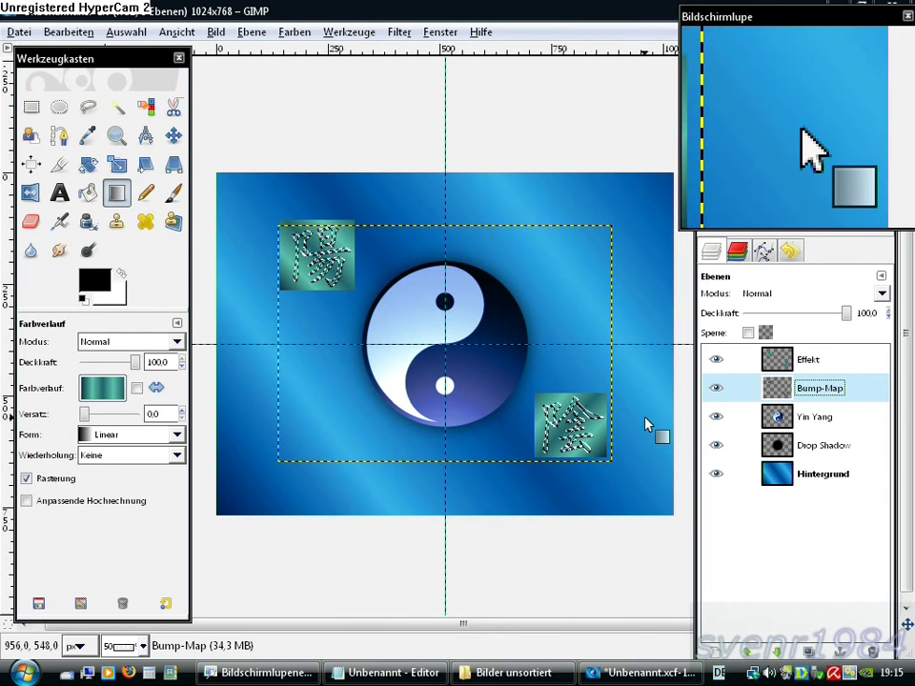
- Make the Effekt layer active and grow the selection by 2 pixels
left_click(805, 362)
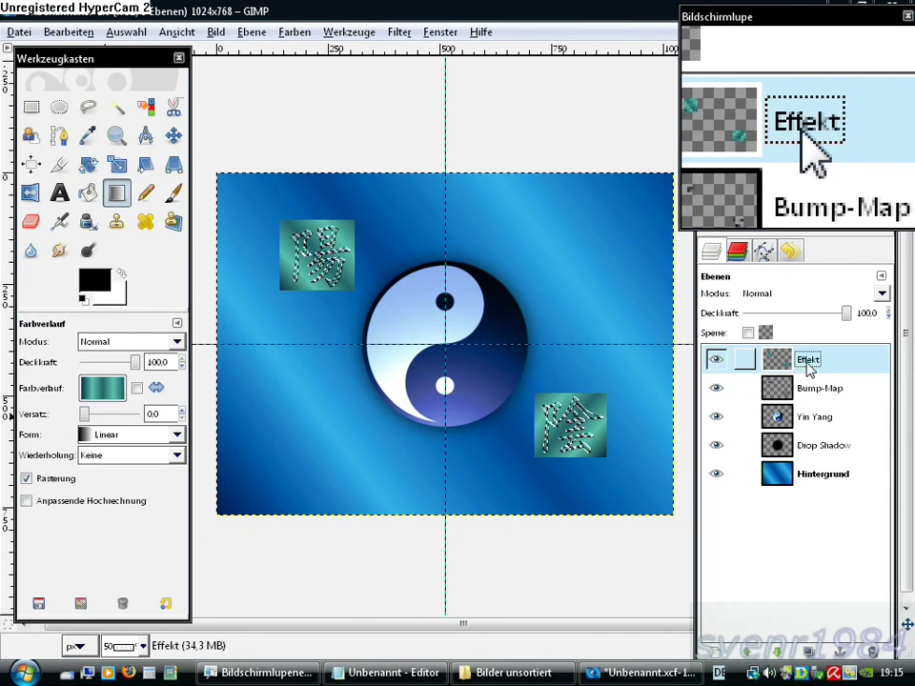
right_click(372, 341)
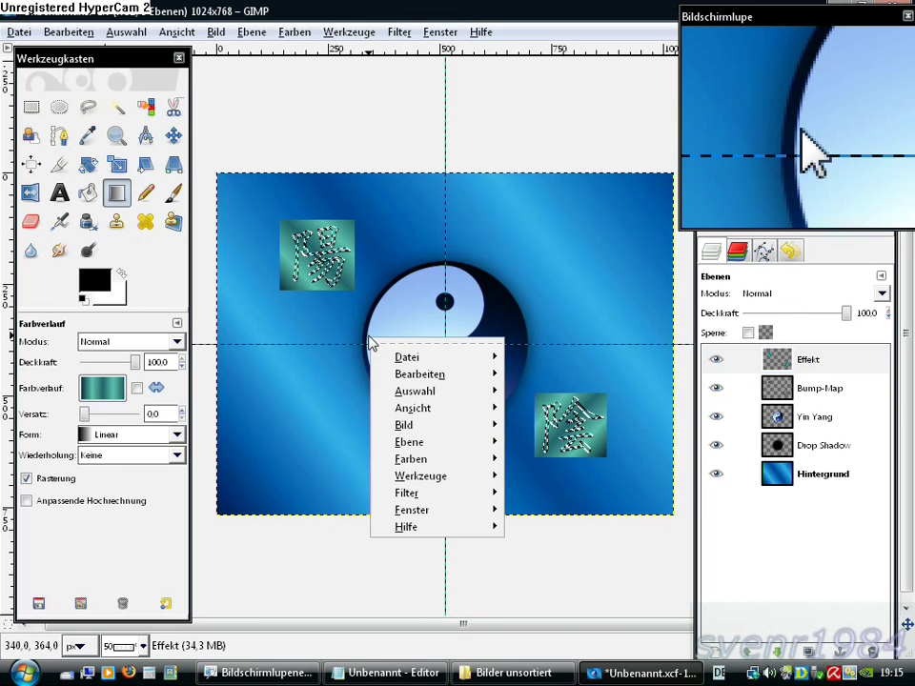
mouse_move(415, 391)
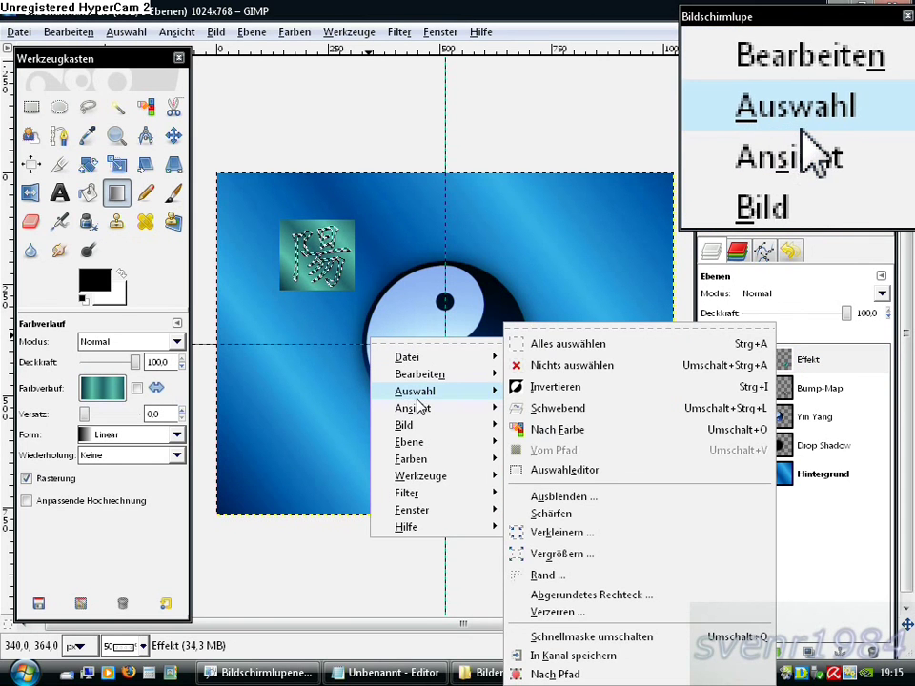
left_click(553, 554)
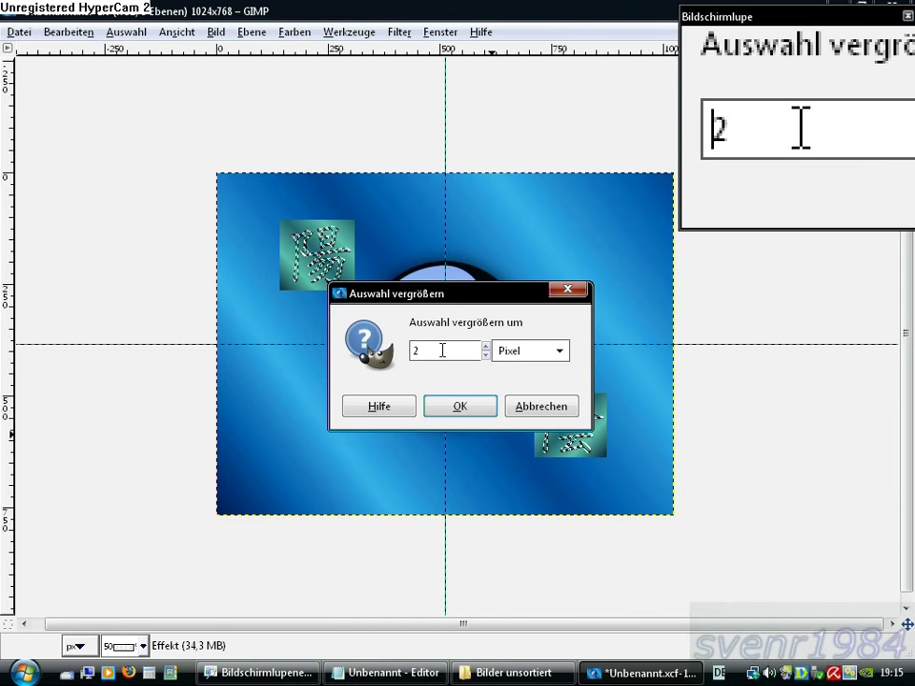
left_click(458, 408)
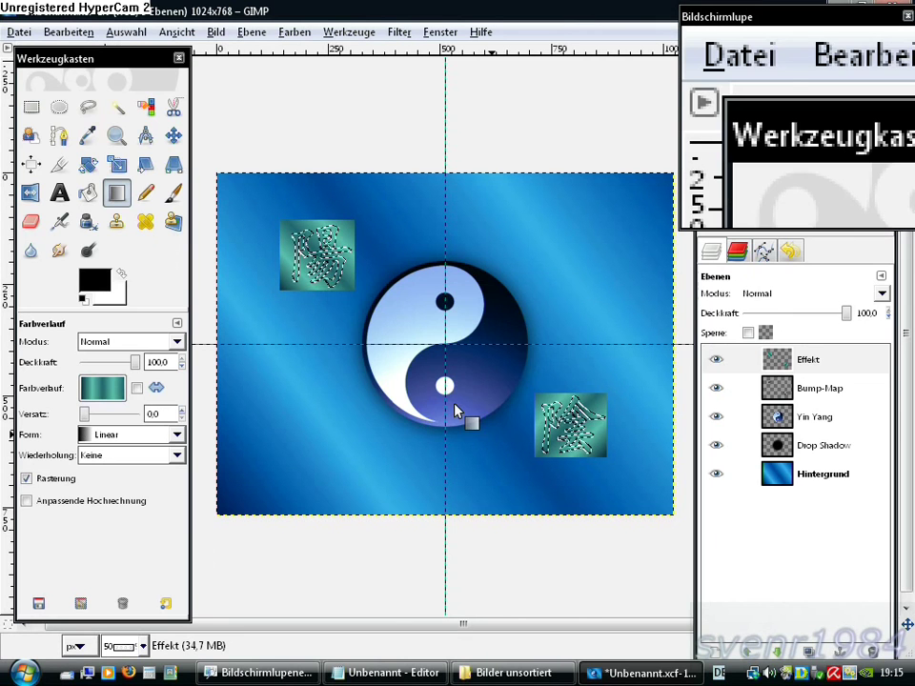
- Invert the selection, clear the teal squares around 陽 and 陰, then select none
right_click(393, 388)
mouse_move(437, 436)
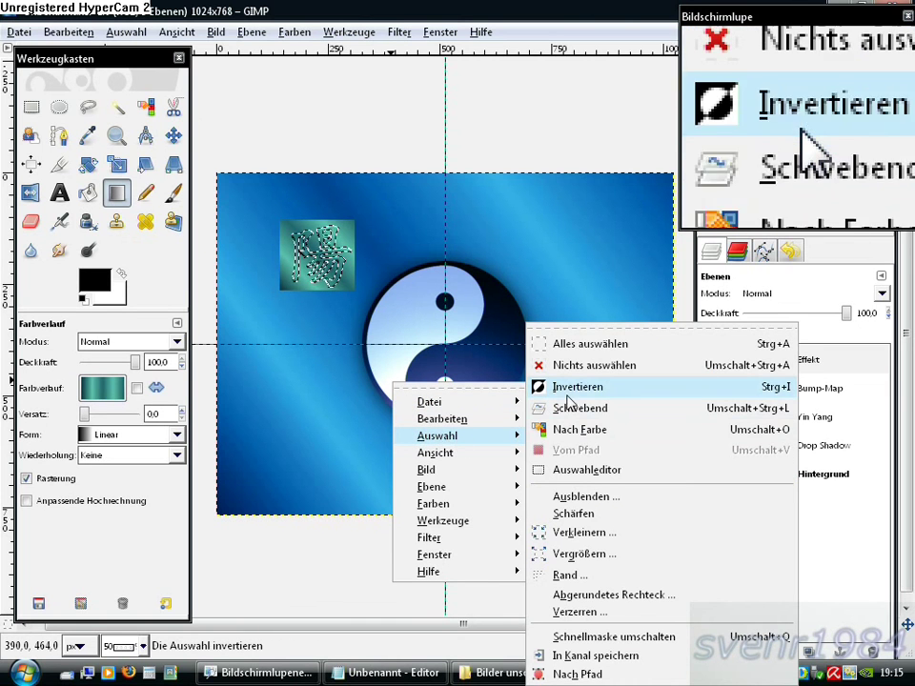
left_click(572, 389)
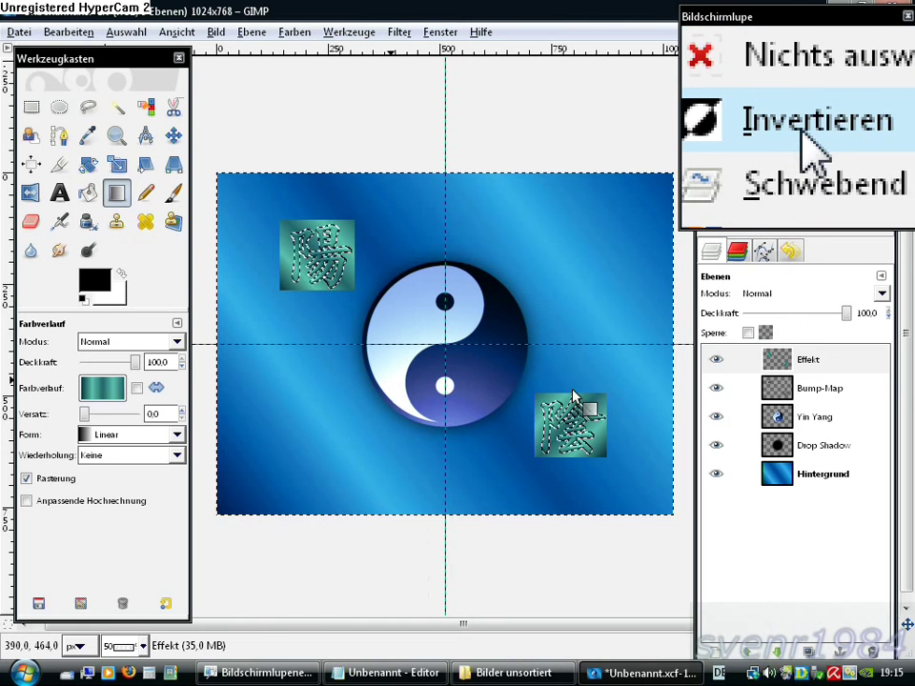
right_click(355, 333)
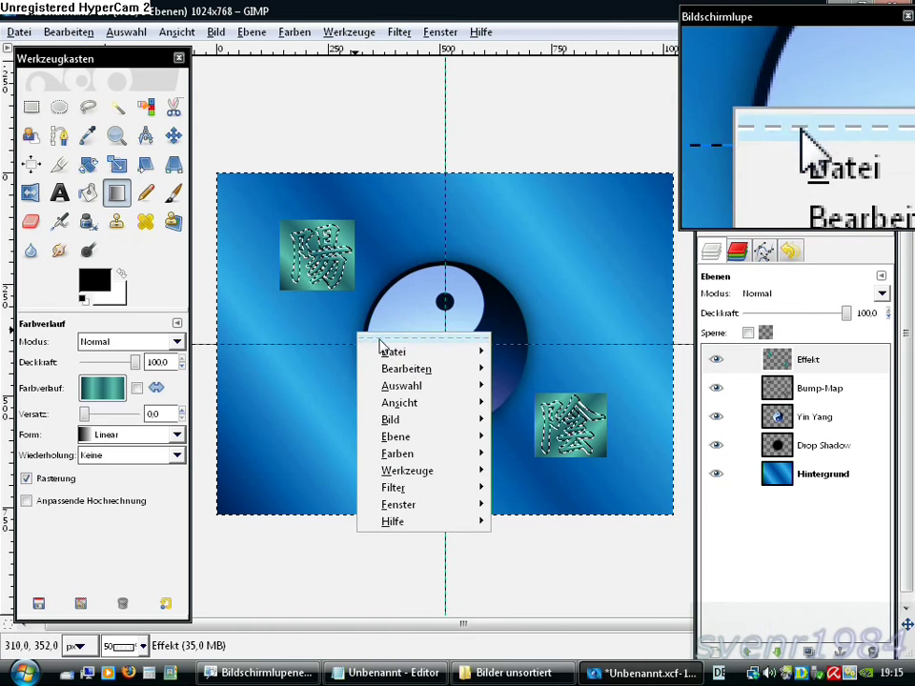
mouse_move(406, 369)
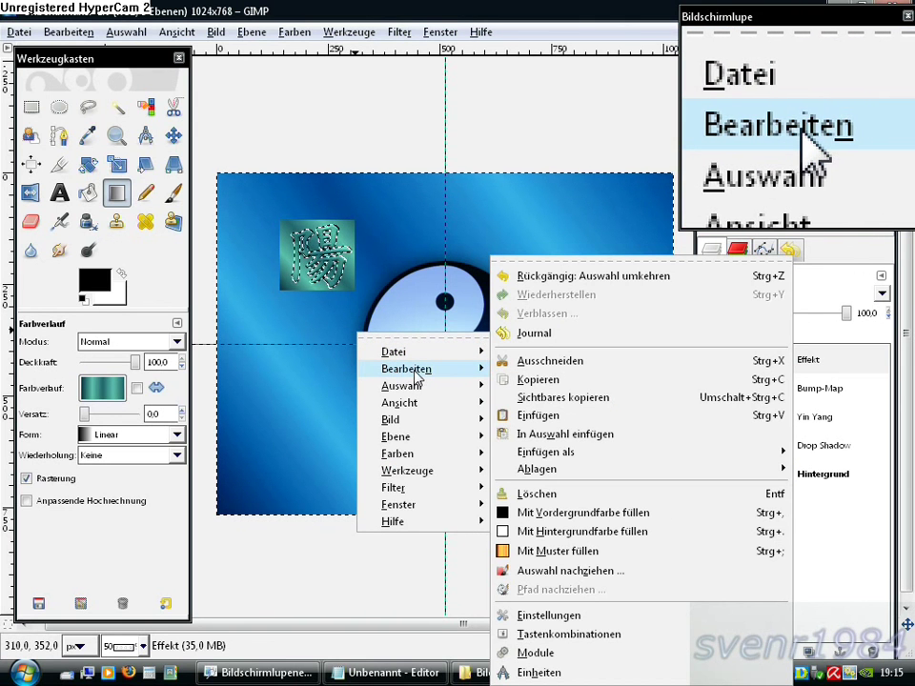
left_click(545, 502)
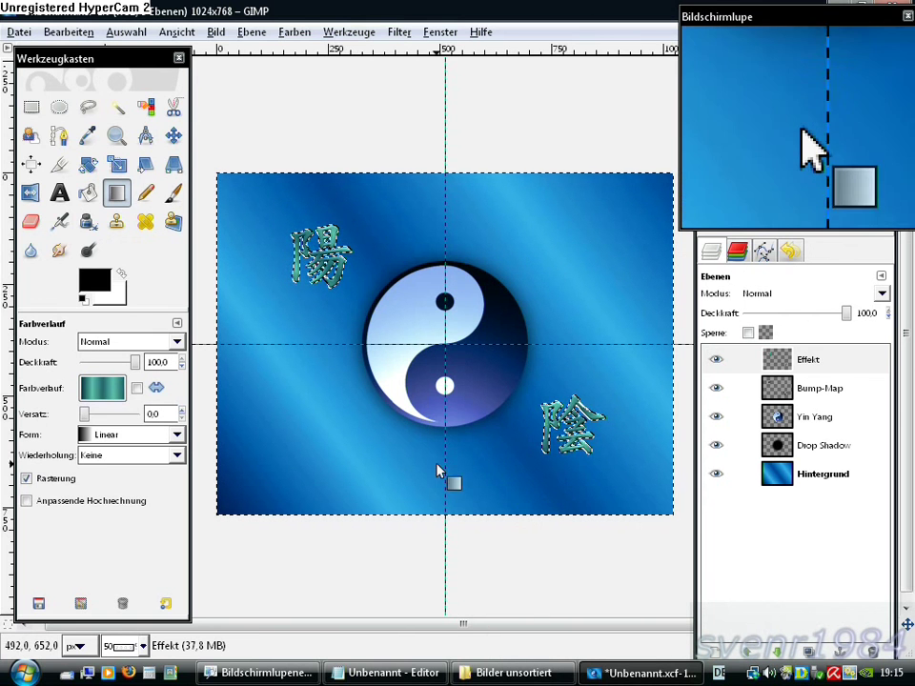
right_click(351, 360)
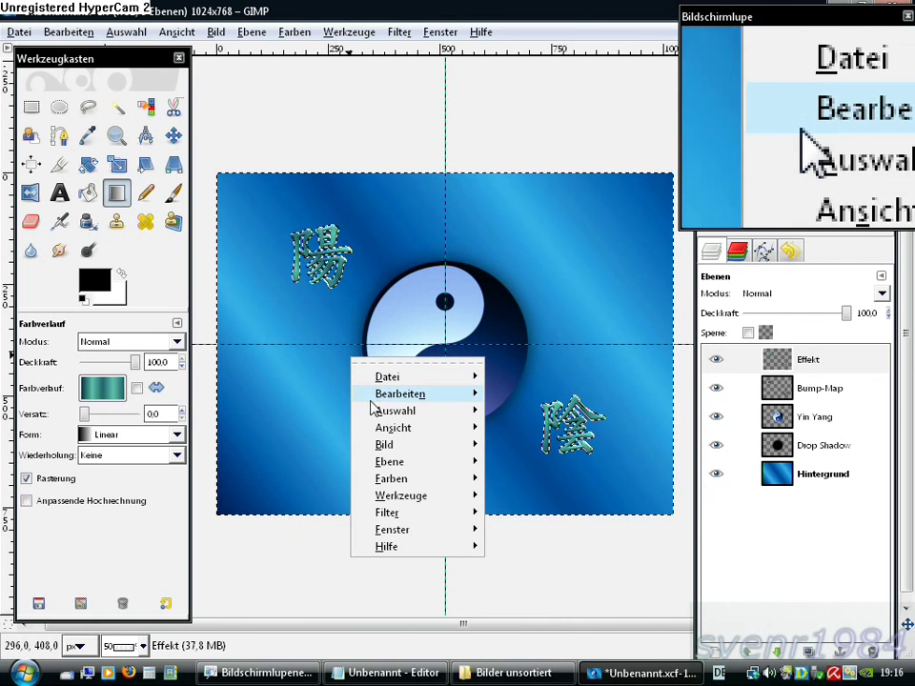
mouse_move(395, 411)
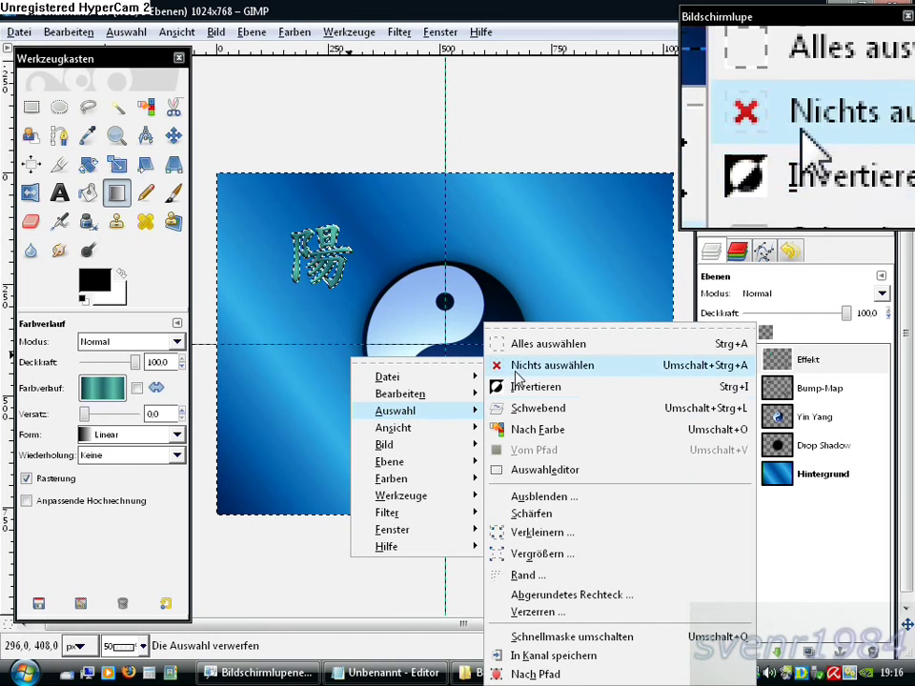
left_click(563, 375)
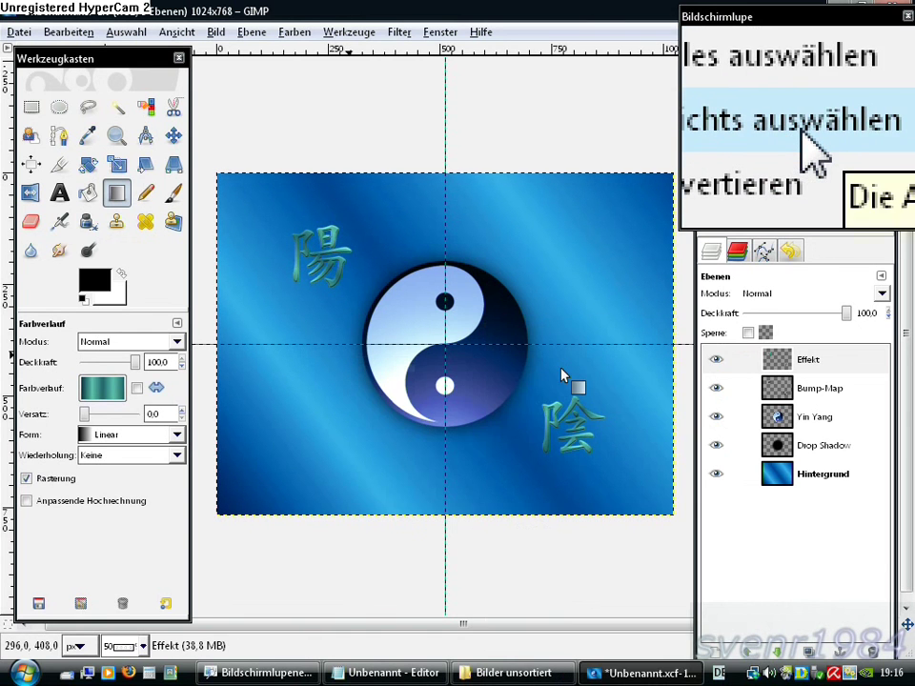
- In Color Balance, set midtones to red 100, green -30, blue 100
right_click(345, 354)
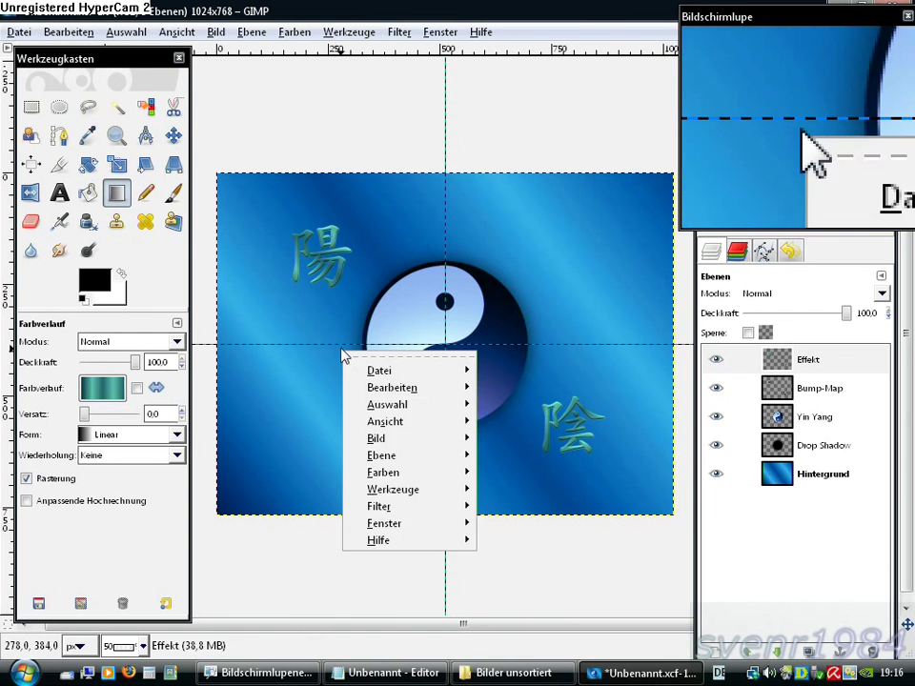
mouse_move(384, 473)
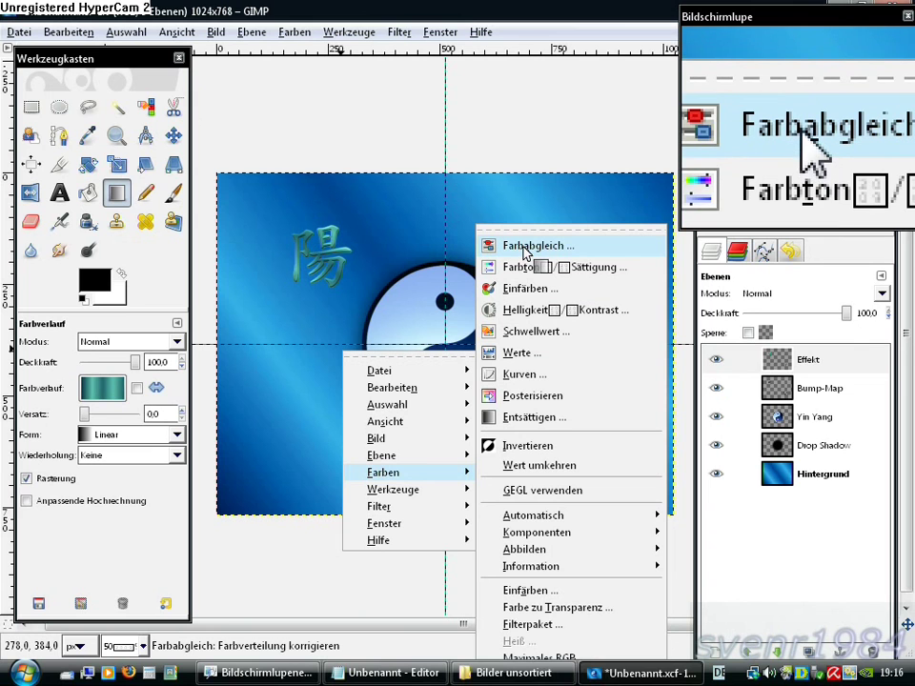
left_click(523, 249)
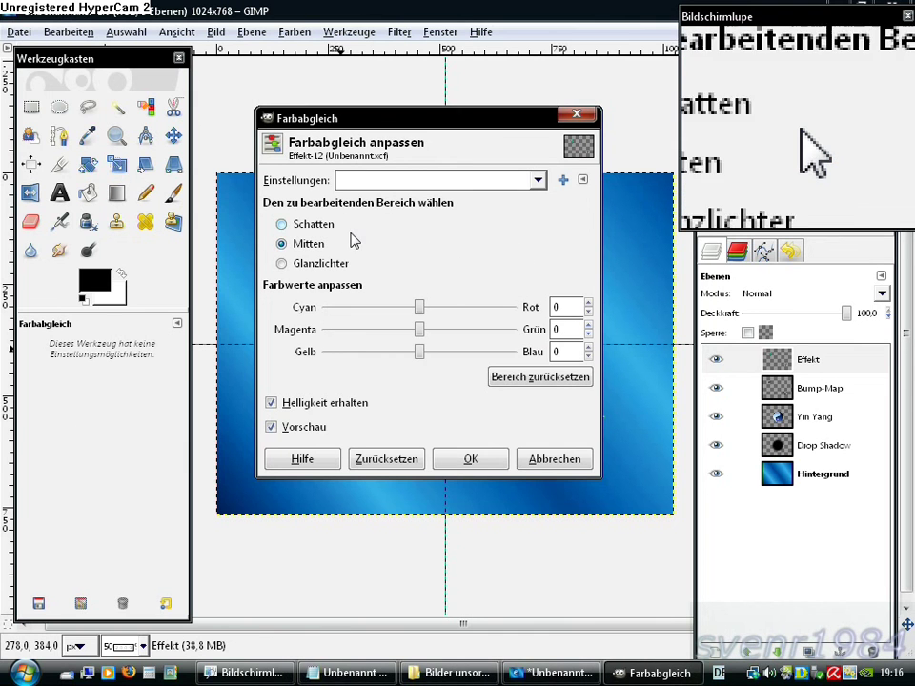
left_click(310, 227)
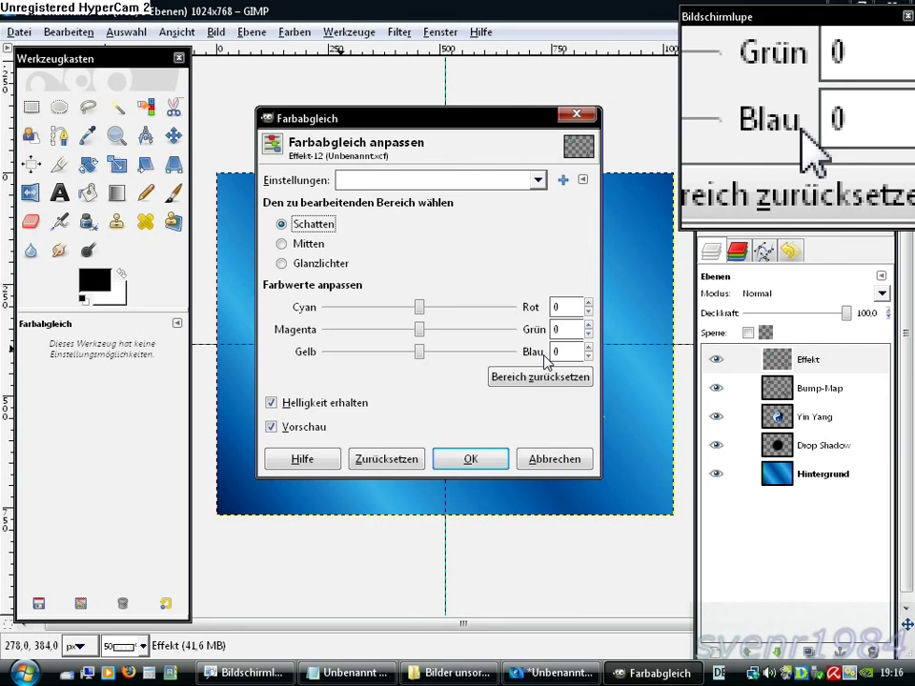
left_click(298, 245)
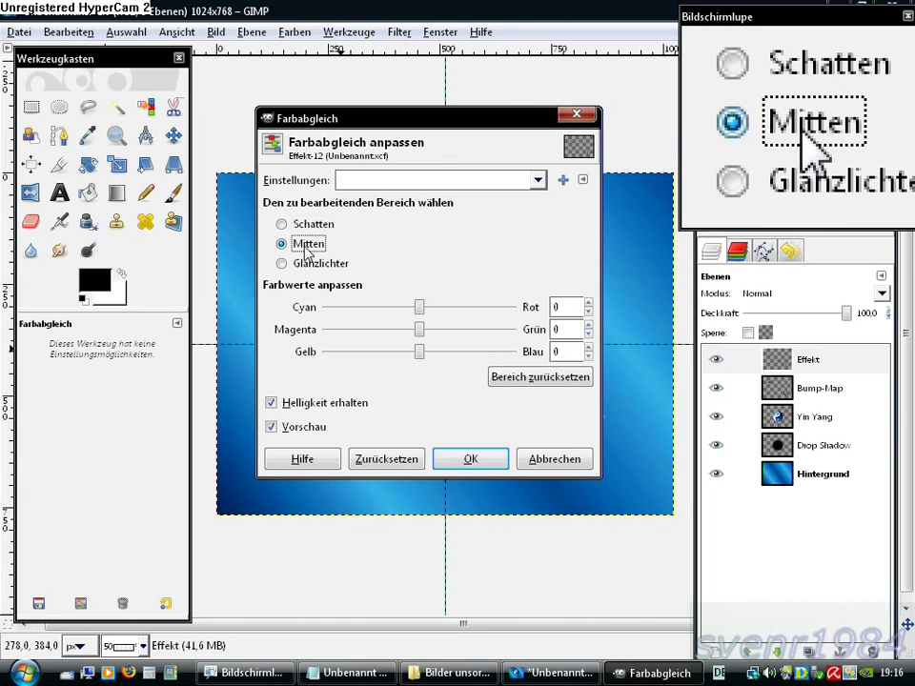
left_click(557, 307)
type("100")
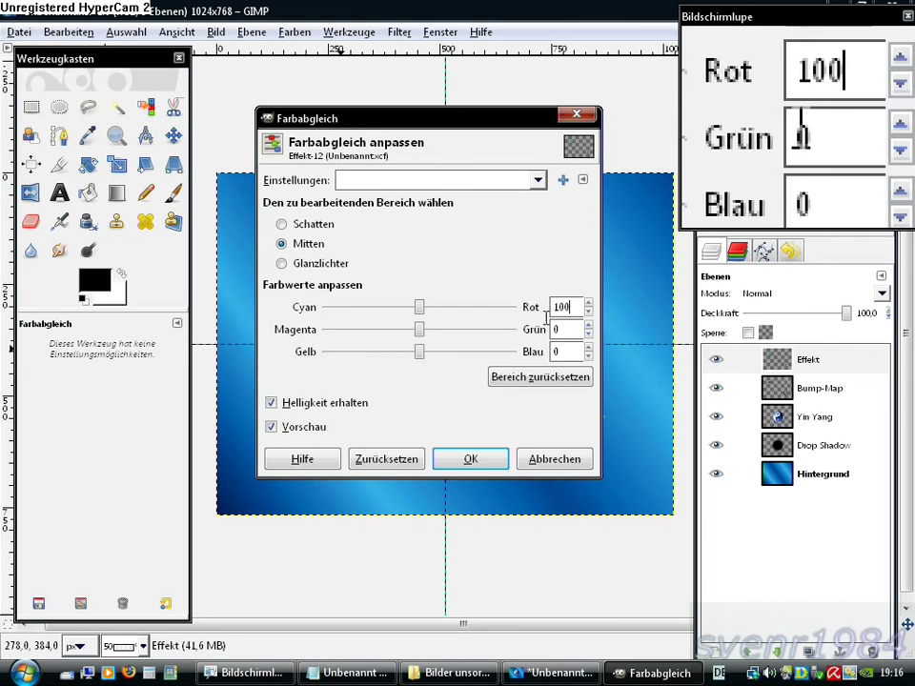
left_click(550, 329)
type("-30")
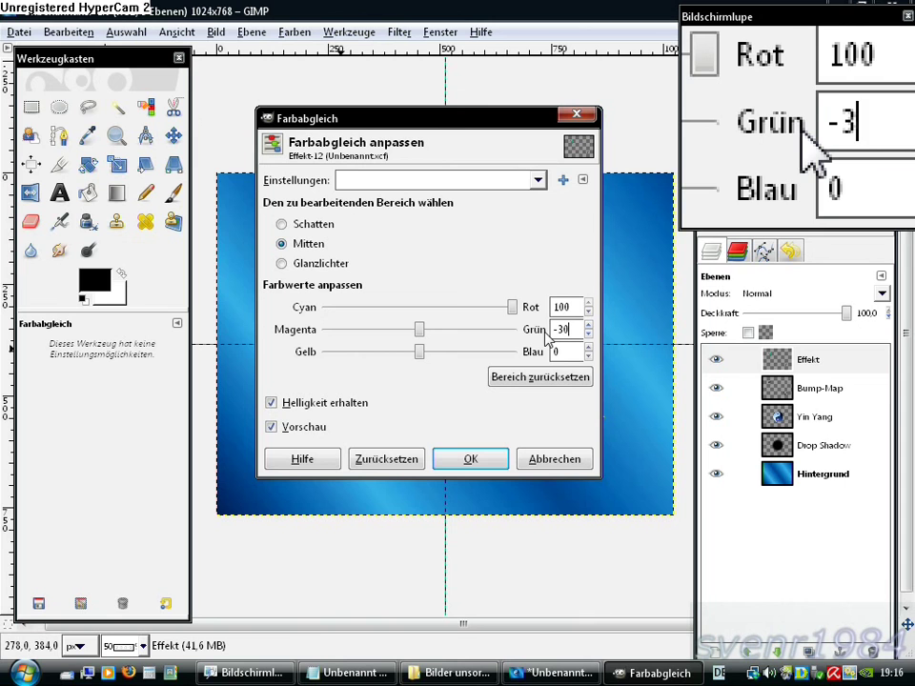
left_click(549, 352)
type("100")
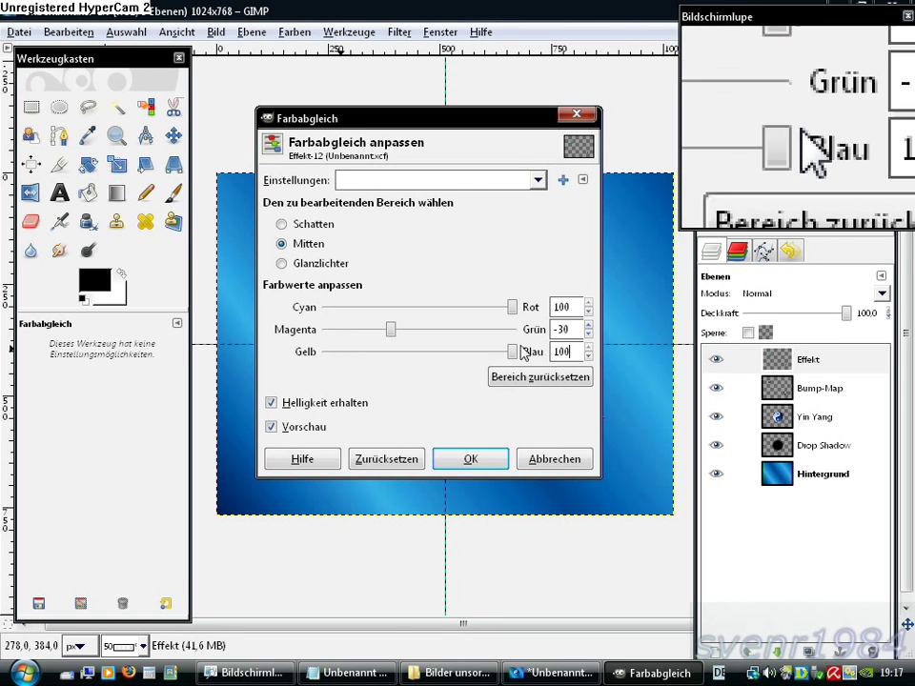
- Set the highlights red value to -100 and apply the colour balance
left_click(303, 268)
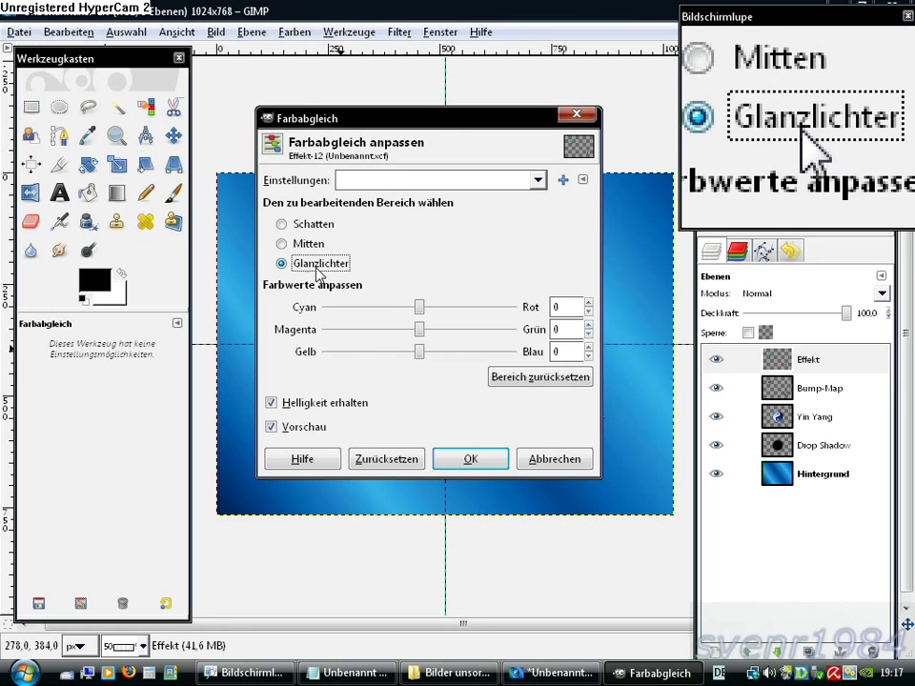
double_click(563, 307)
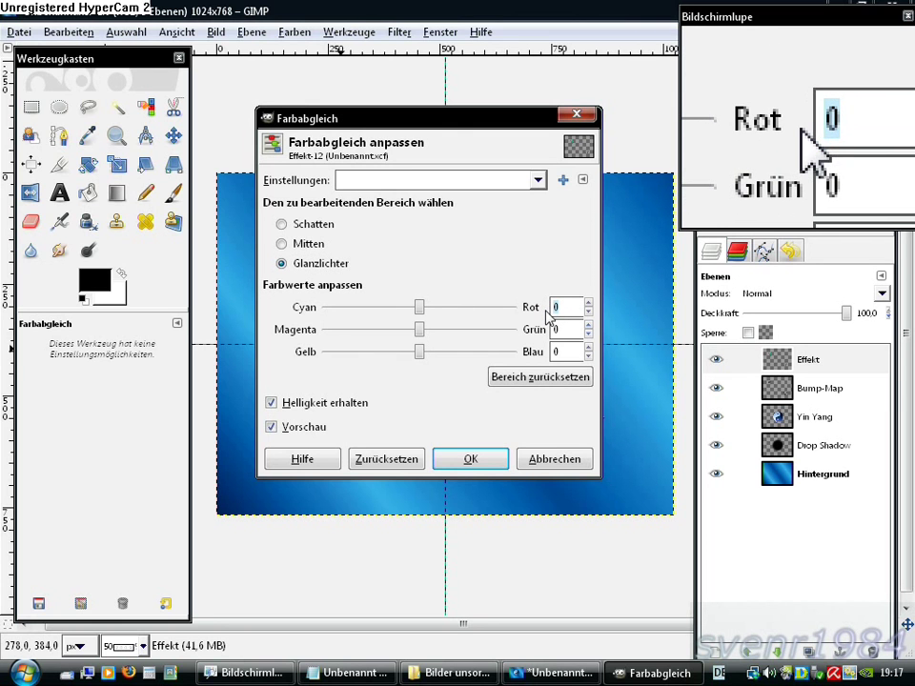
type("-100")
key("Return")
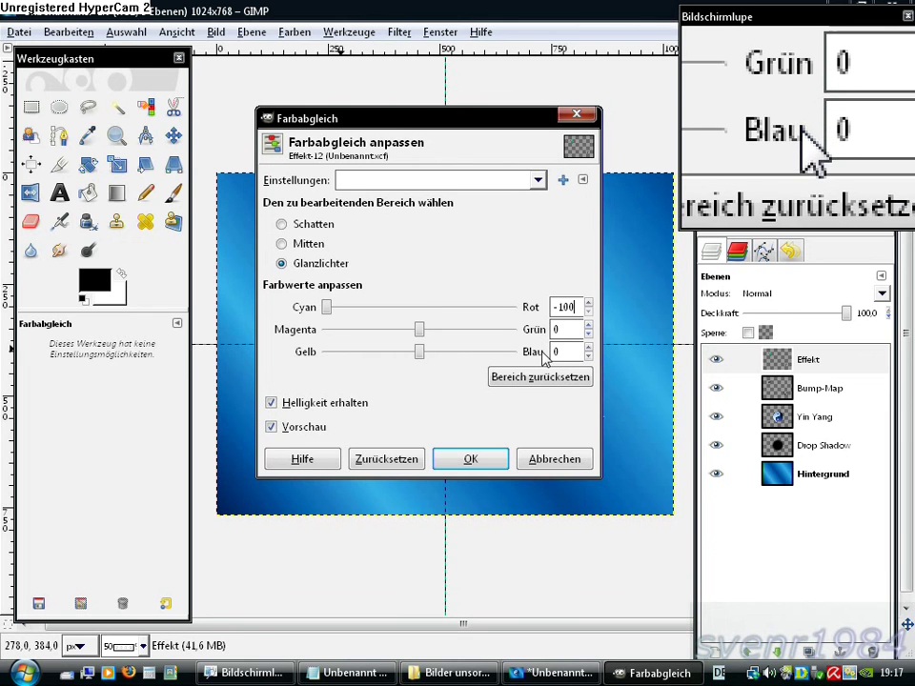
left_click(473, 460)
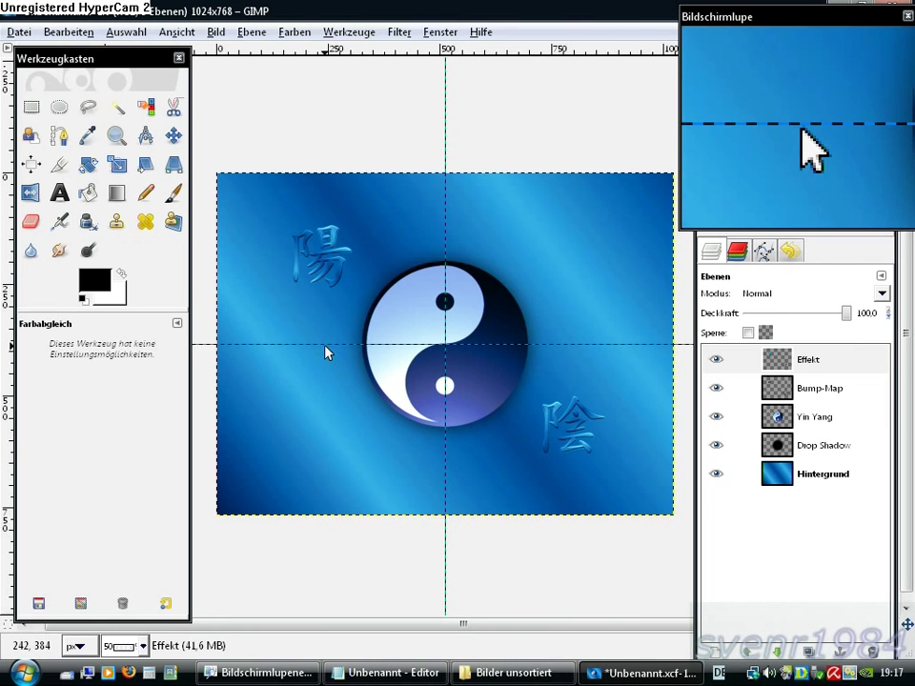
right_click(299, 325)
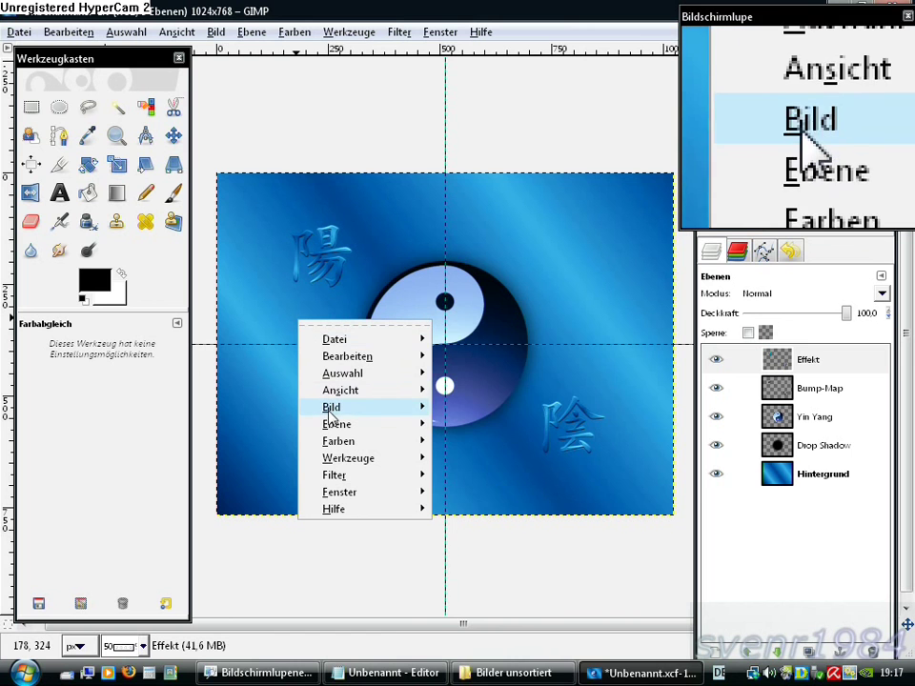
mouse_move(331, 407)
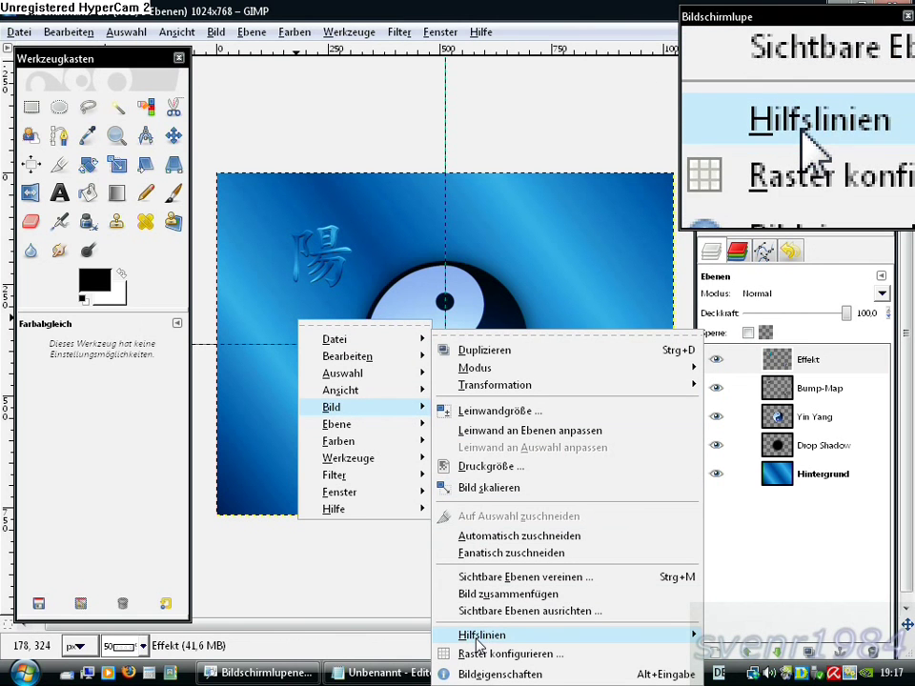
mouse_move(482, 635)
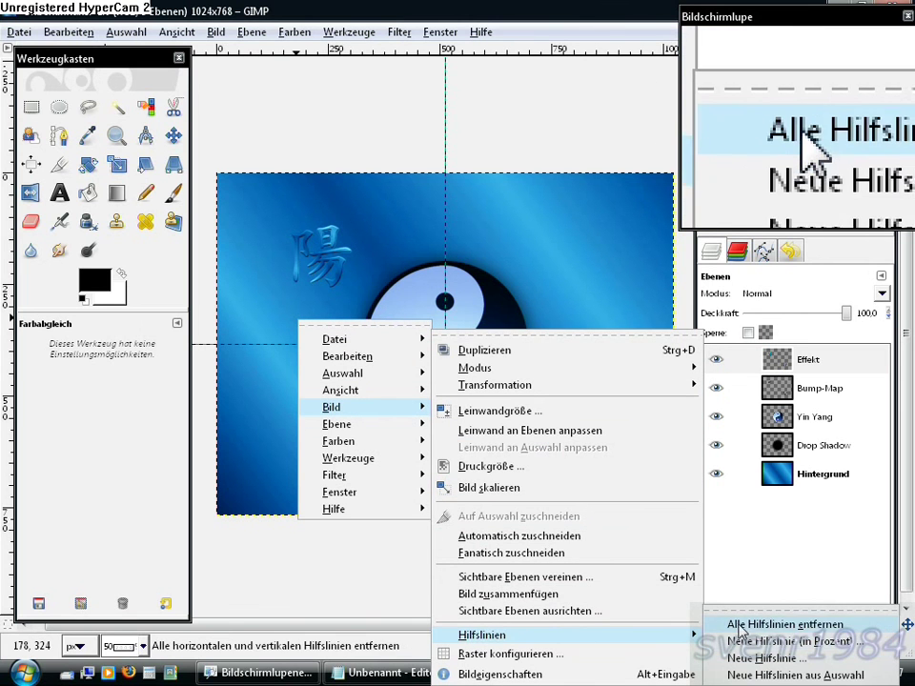
- Remove all guides from the image with Image > Guides > Remove all Guides
left_click(828, 632)
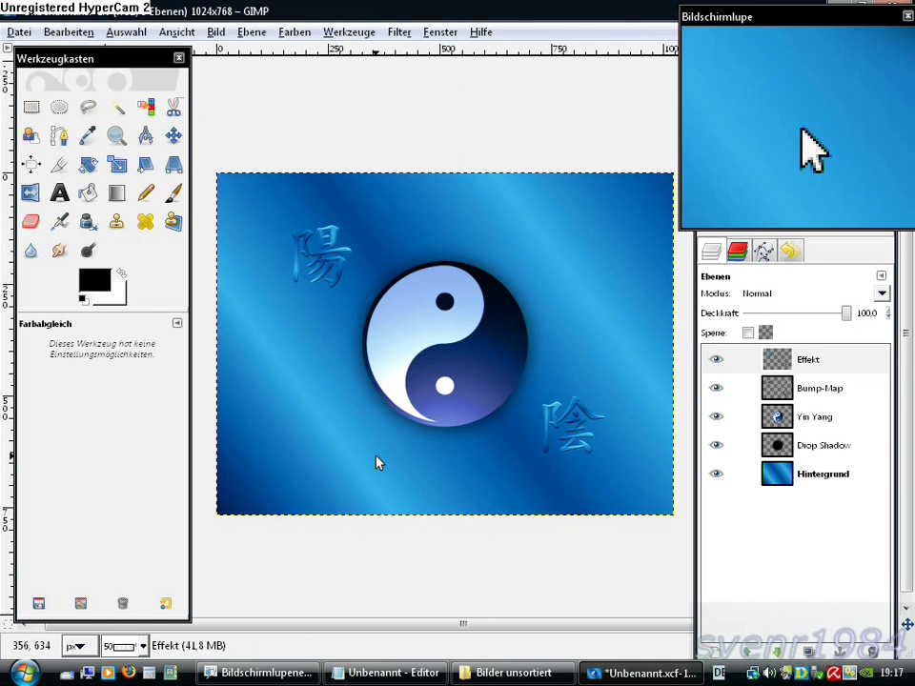